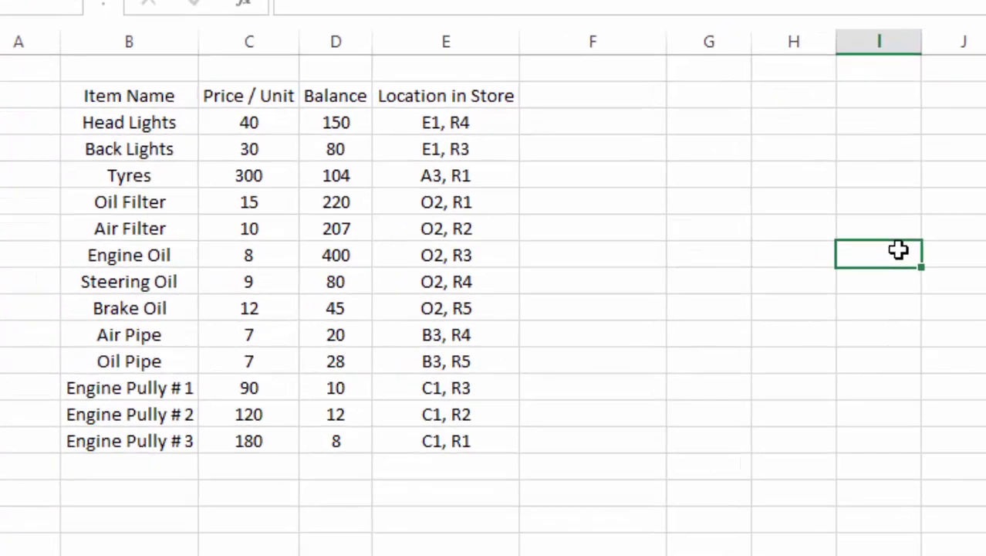
Highlight blocks of the inventory data in columns B to E to review it
{"action": "left_click_drag", "start_coordinate": [148, 118], "coordinate": [154, 440]}
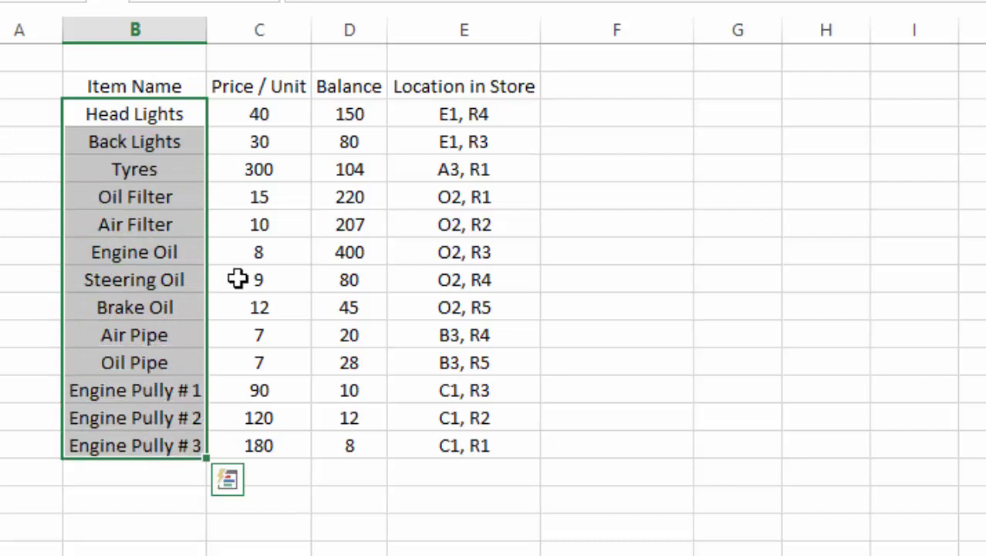
{"action": "left_click_drag", "start_coordinate": [286, 130], "coordinate": [158, 303]}
{"action": "left_click_drag", "start_coordinate": [334, 139], "coordinate": [187, 322]}
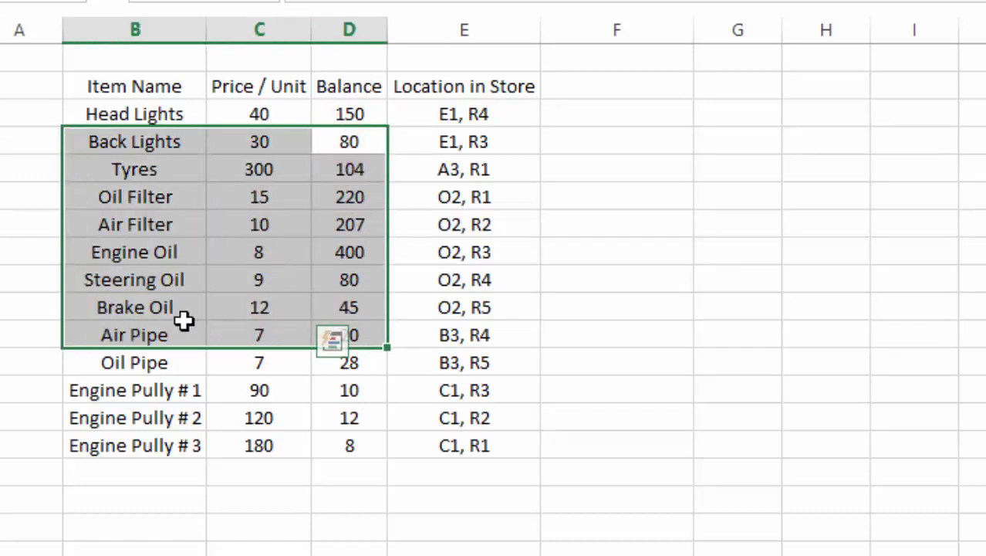
{"action": "left_click_drag", "start_coordinate": [478, 147], "coordinate": [473, 398]}
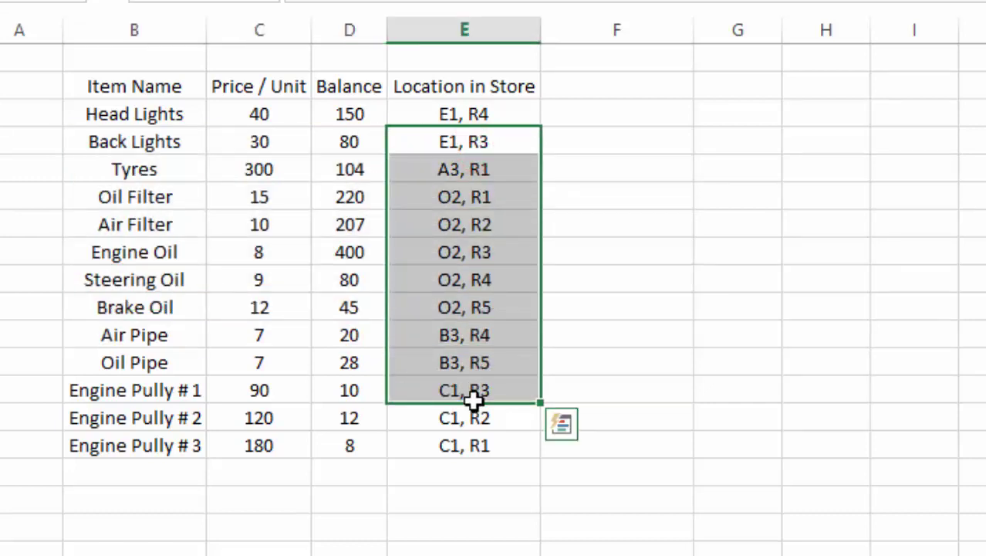
{"action": "mouse_move", "coordinate": [176, 170]}
{"action": "left_mouse_down"}
{"action": "mouse_move", "coordinate": [227, 168]}
{"action": "mouse_move", "coordinate": [145, 376]}
{"action": "left_mouse_up"}
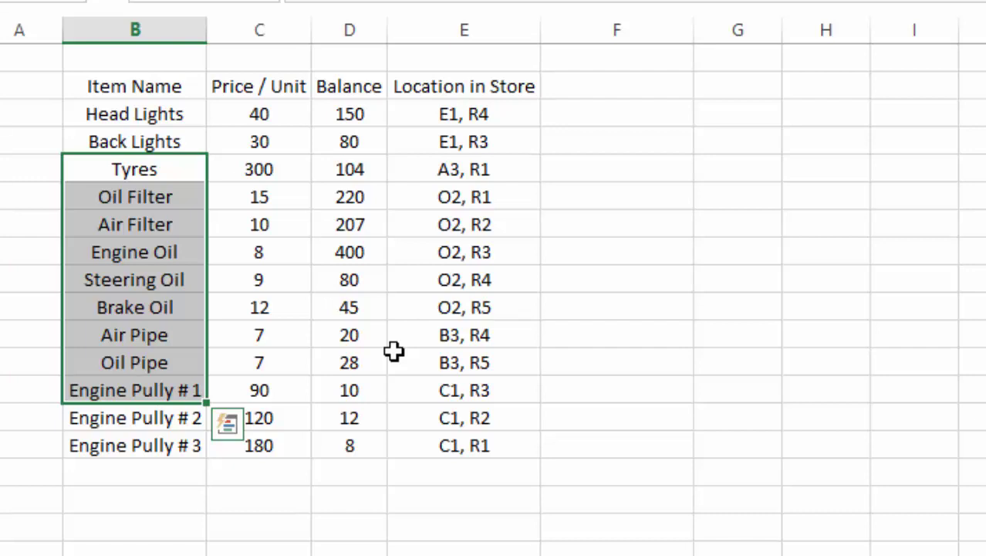
Convert the range B2:E15 into a table with 'My table has headers' checked
{"action": "left_click", "coordinate": [583, 335]}
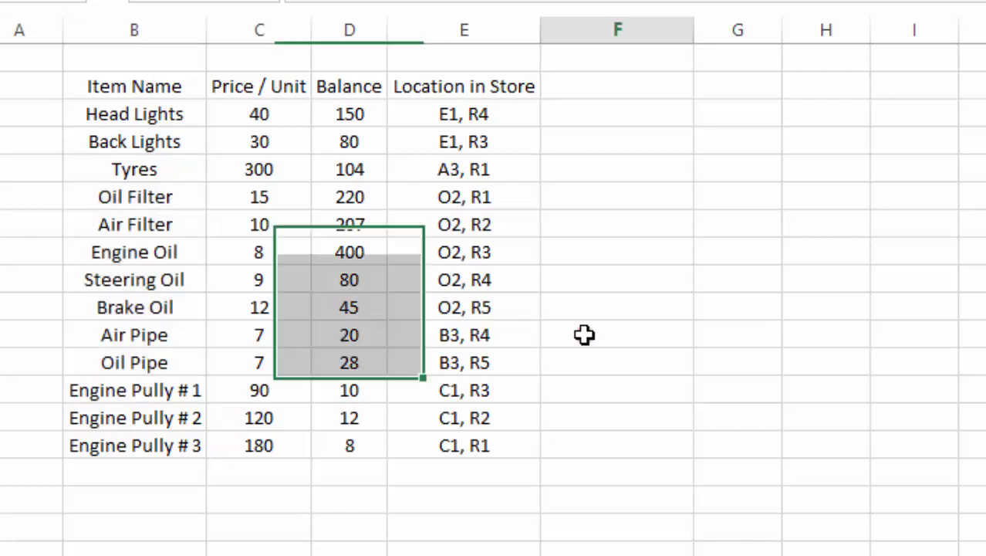
{"action": "left_click", "coordinate": [327, 333]}
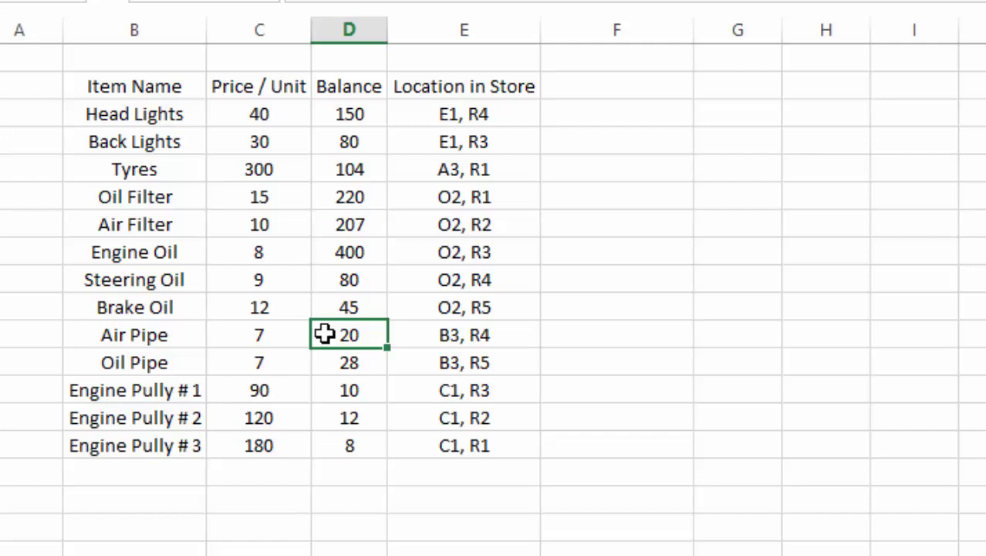
{"action": "key", "text": "ctrl+t"}
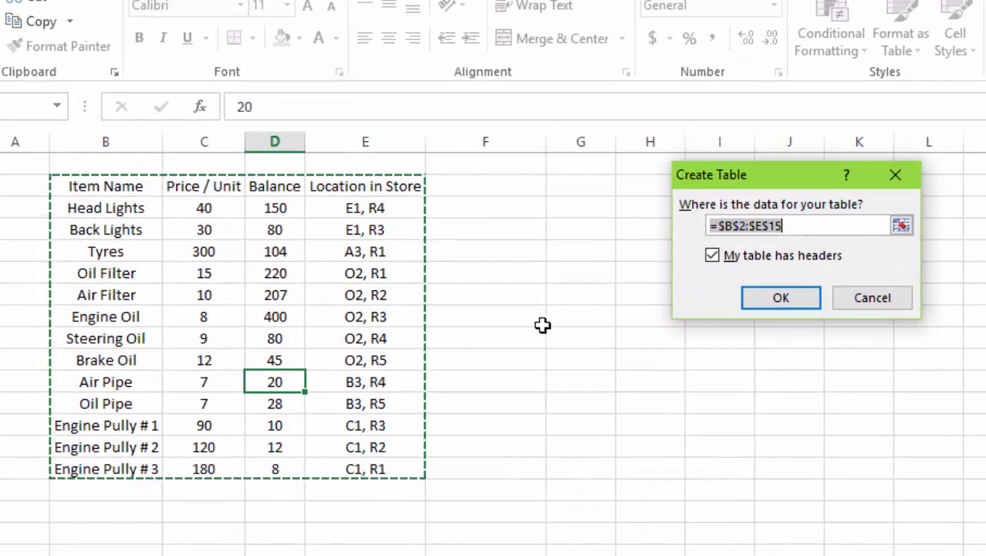
{"action": "left_click_drag", "start_coordinate": [764, 182], "coordinate": [788, 217]}
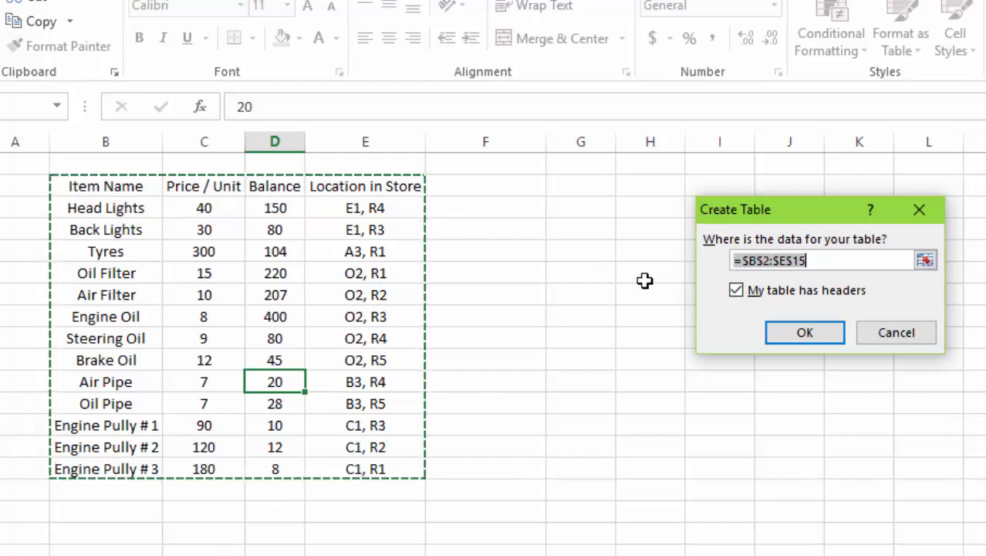
{"action": "left_click", "coordinate": [790, 332]}
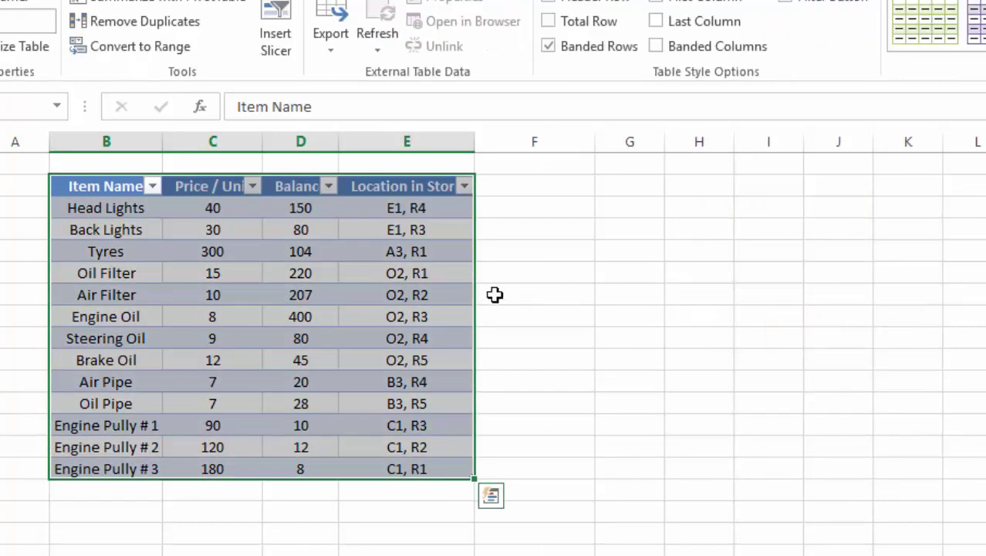
{"action": "left_click", "coordinate": [427, 288]}
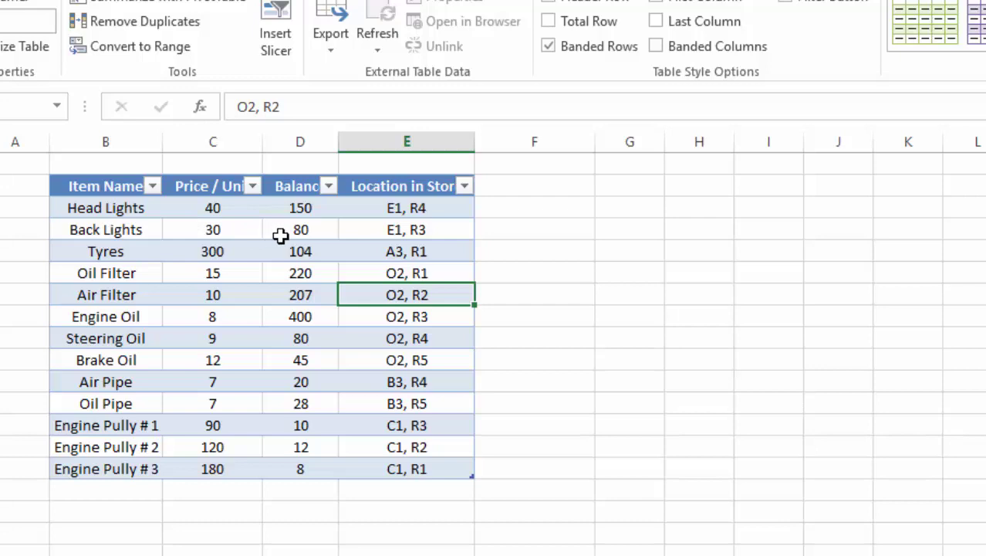
{"action": "left_click_drag", "start_coordinate": [410, 189], "coordinate": [124, 189]}
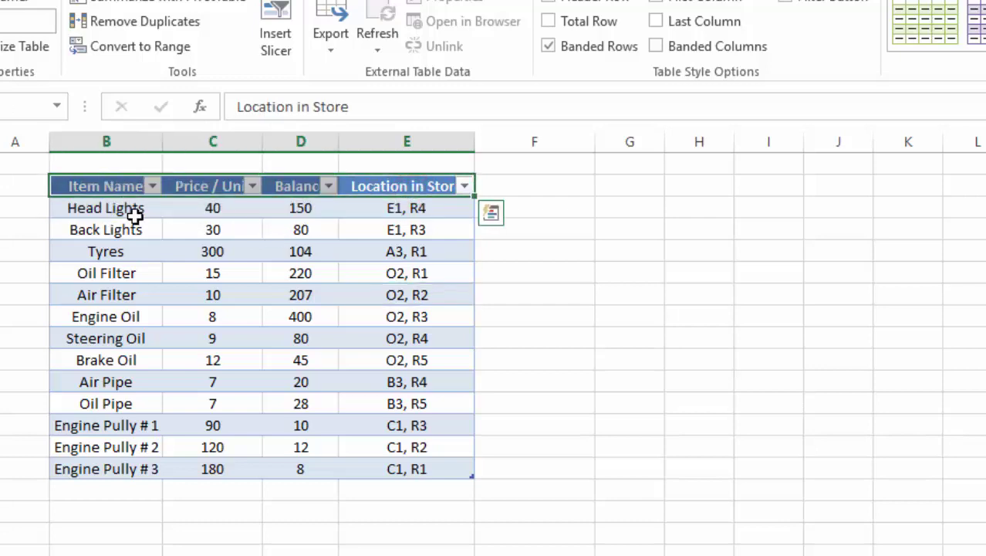
{"action": "left_click", "coordinate": [140, 287]}
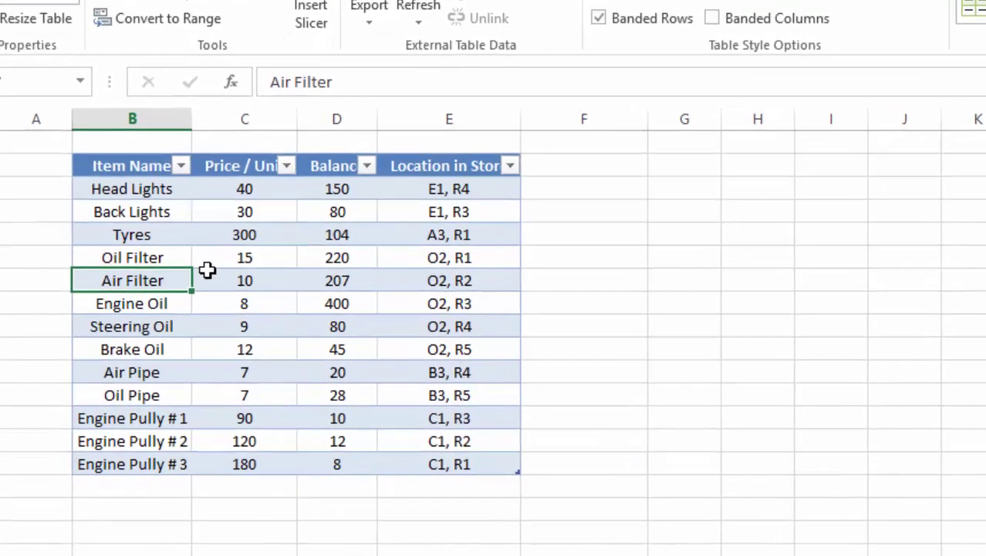
{"action": "left_click", "coordinate": [171, 290]}
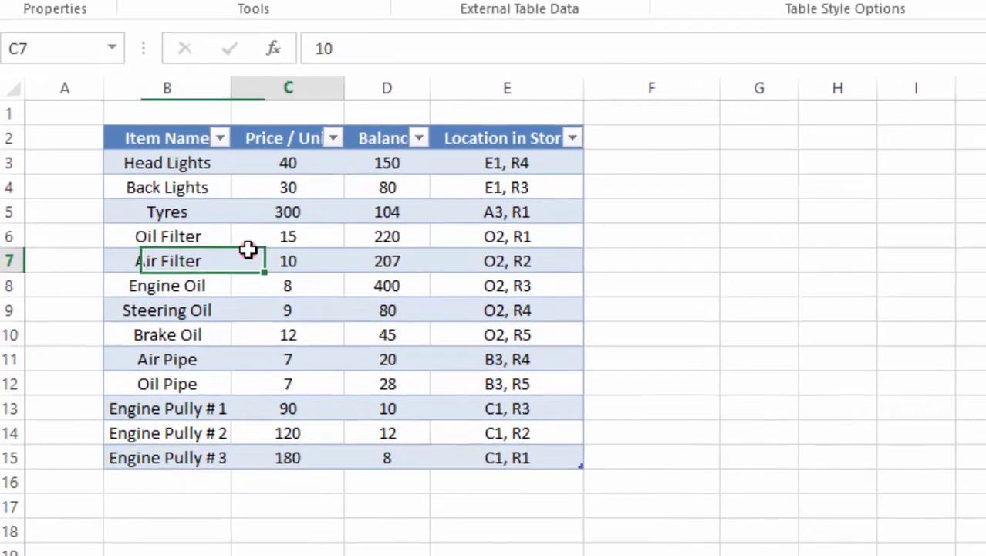
{"action": "left_click", "coordinate": [120, 41]}
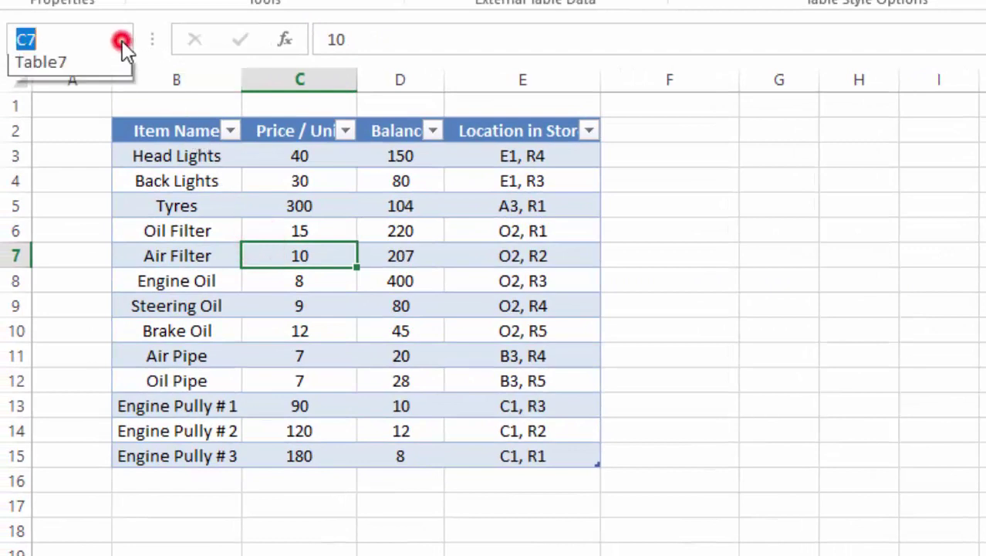
{"action": "left_click", "coordinate": [66, 72]}
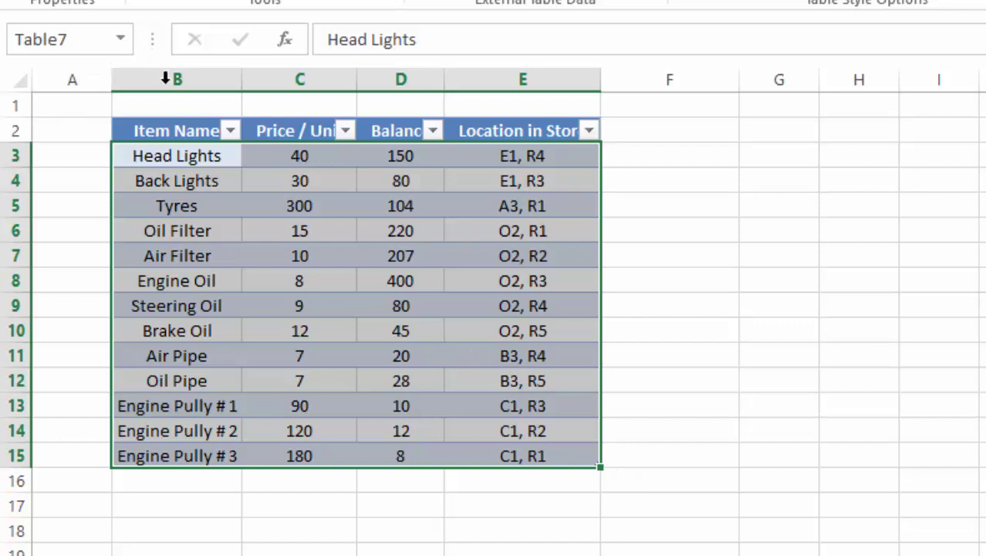
{"action": "left_click", "coordinate": [182, 157]}
{"action": "left_click", "coordinate": [343, 222]}
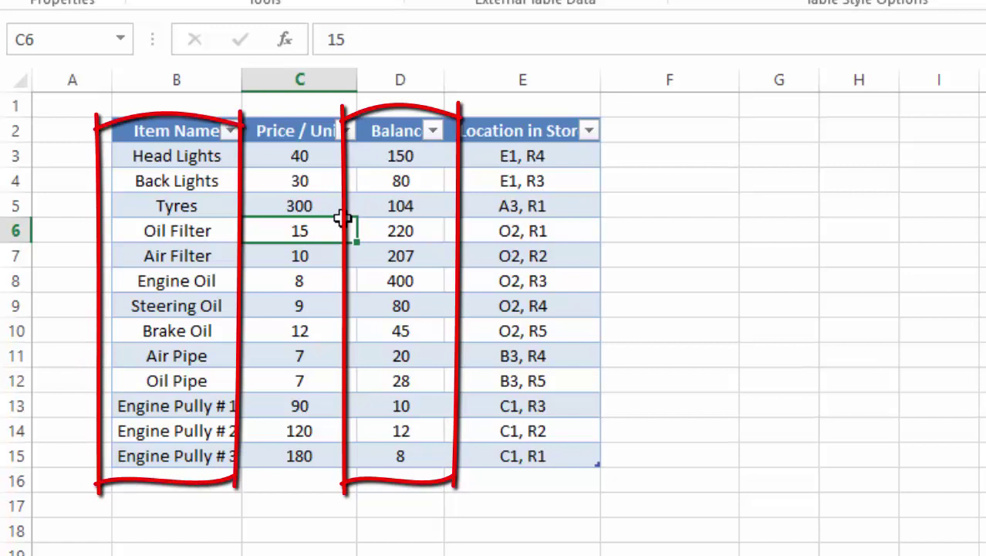
Copy the Item Name heading from B2 into H2
{"action": "left_click", "coordinate": [187, 148]}
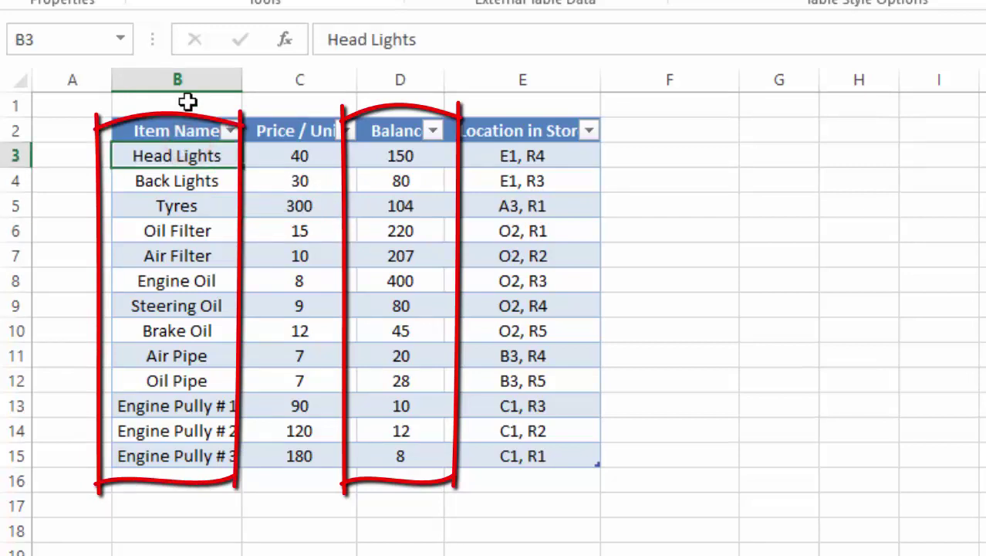
{"action": "left_click", "coordinate": [188, 127]}
{"action": "key", "text": "ctrl+c"}
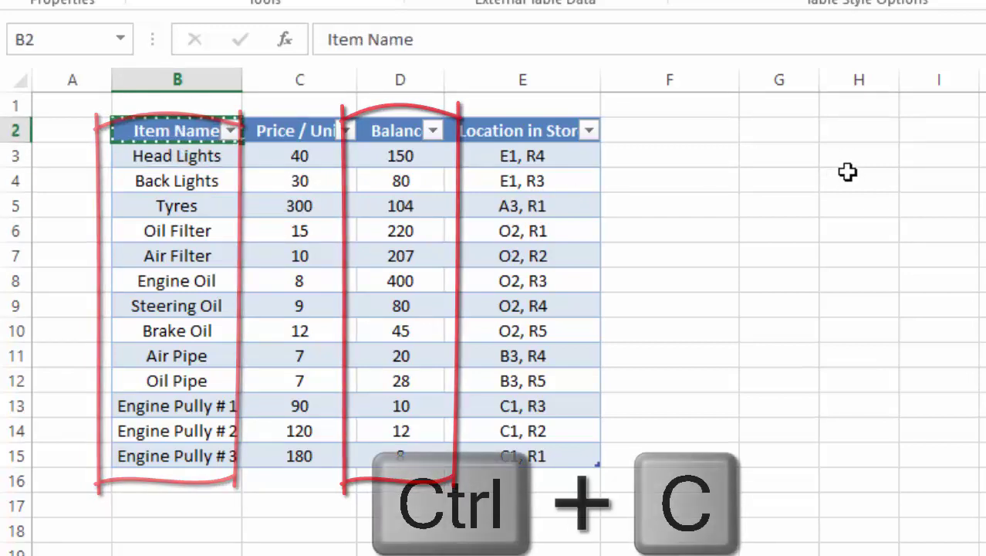
{"action": "left_click", "coordinate": [843, 137]}
{"action": "key", "text": "ctrl+v"}
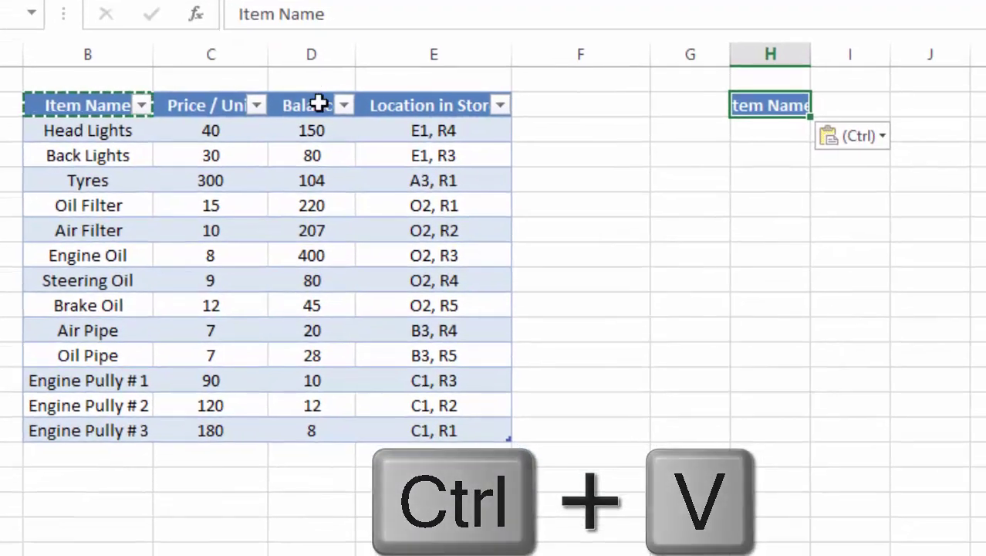
Copy the Balance heading from D2 into I2 and AutoFit columns H and I
{"action": "left_click", "coordinate": [375, 120]}
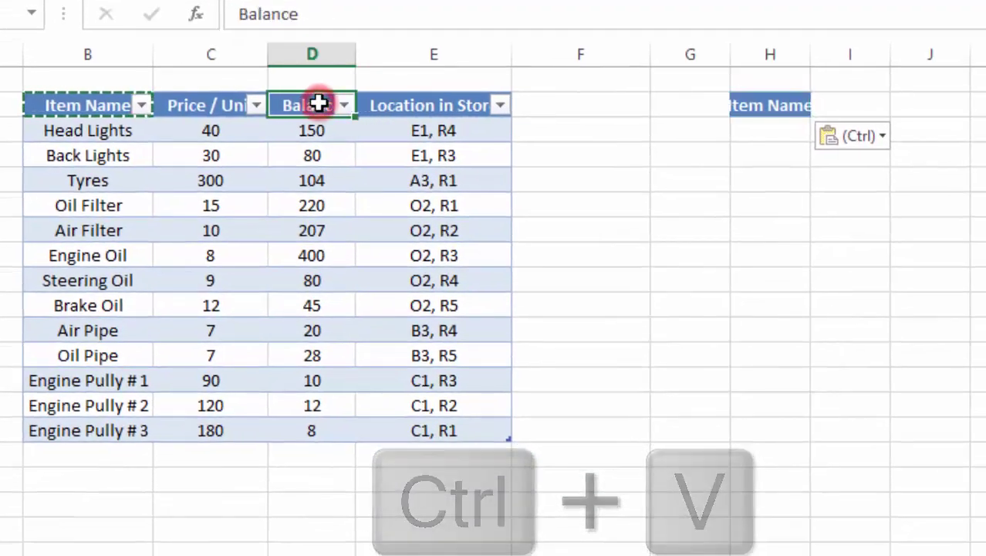
{"action": "key", "text": "ctrl+c"}
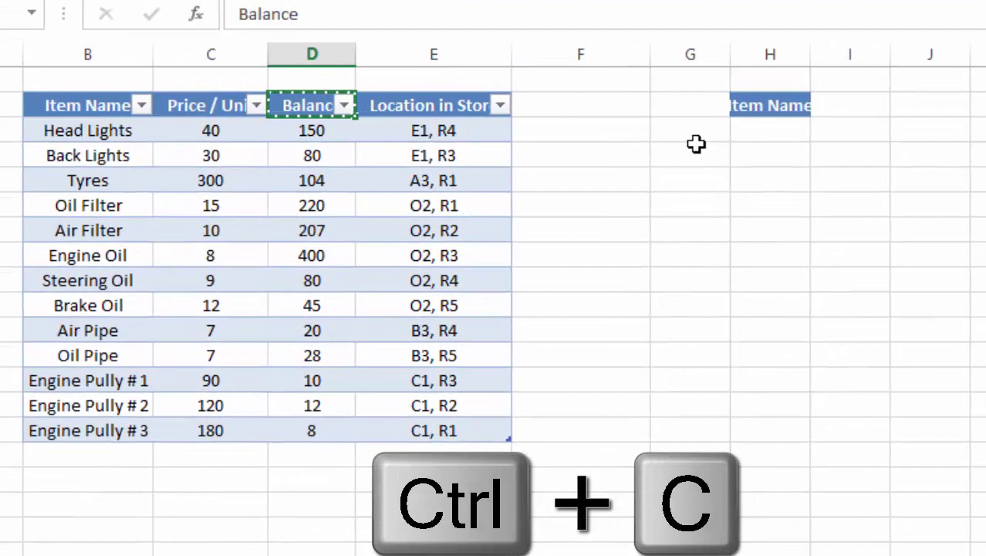
{"action": "left_click", "coordinate": [880, 104]}
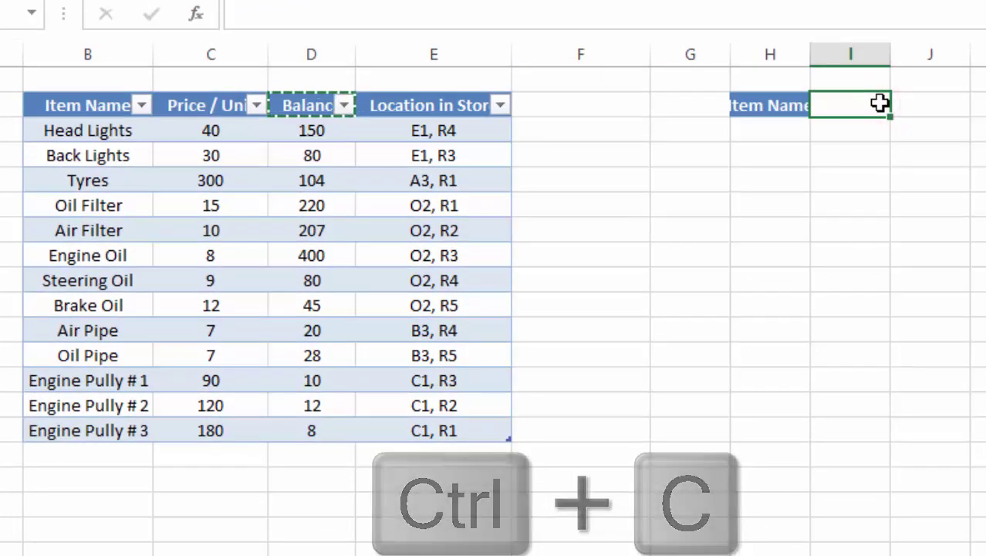
{"action": "key", "text": "ctrl+v"}
{"action": "left_click_drag", "start_coordinate": [783, 54], "coordinate": [822, 42]}
{"action": "double_click", "coordinate": [810, 46]}
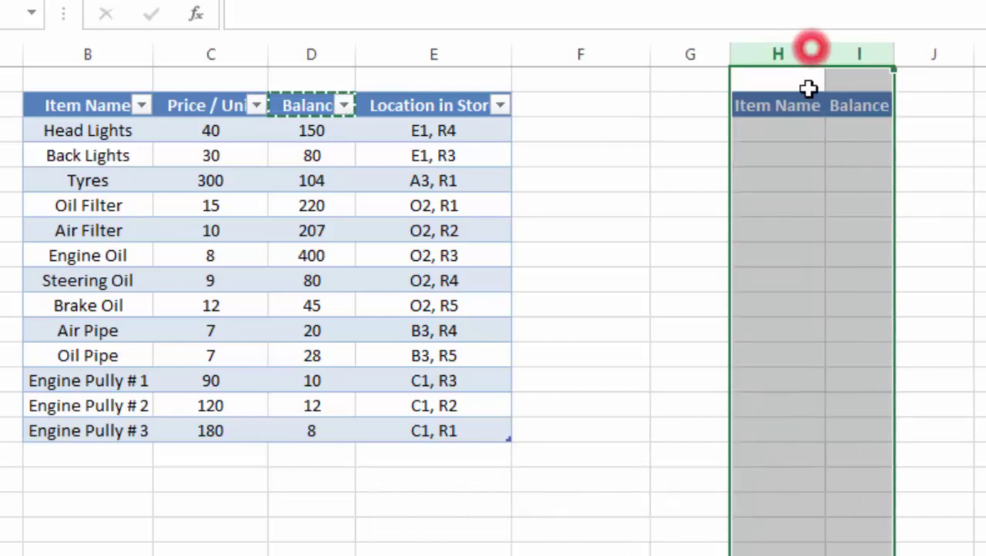
{"action": "left_click", "coordinate": [808, 129]}
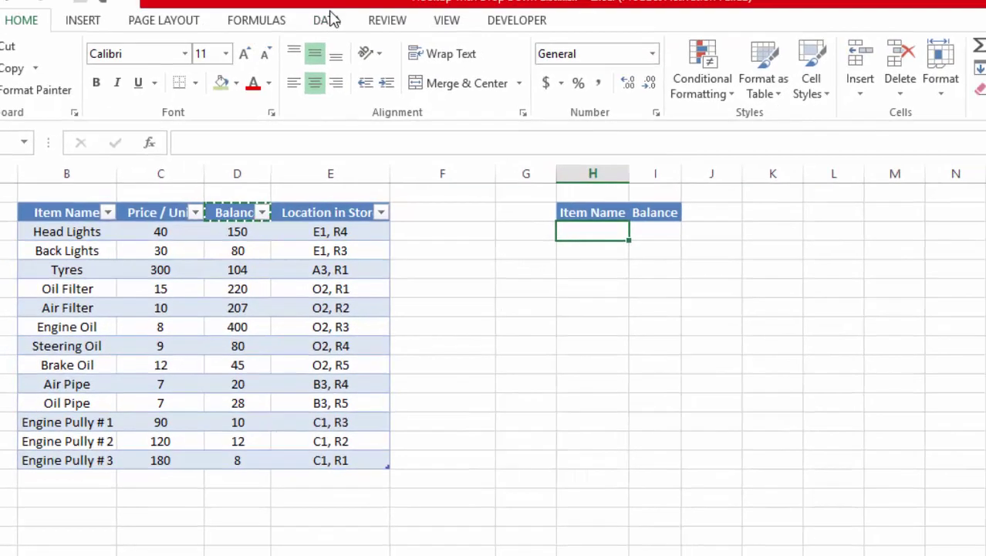
Give H3 List data validation sourced from =$B$3:$B$15 and check its dropdown
{"action": "left_click", "coordinate": [327, 19]}
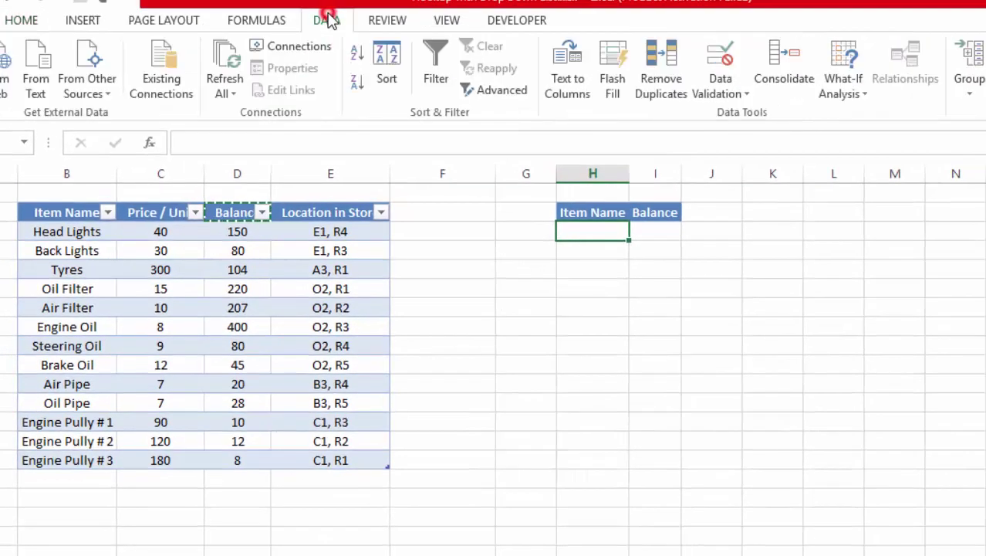
{"action": "left_click", "coordinate": [716, 92]}
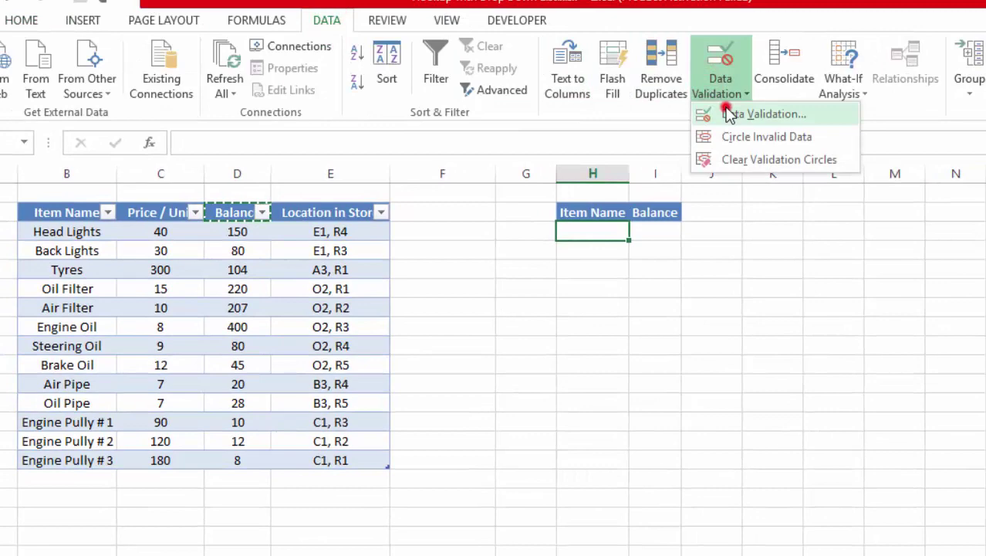
{"action": "left_click", "coordinate": [706, 114]}
{"action": "left_click_drag", "start_coordinate": [701, 158], "coordinate": [633, 294]}
{"action": "left_click", "coordinate": [601, 381]}
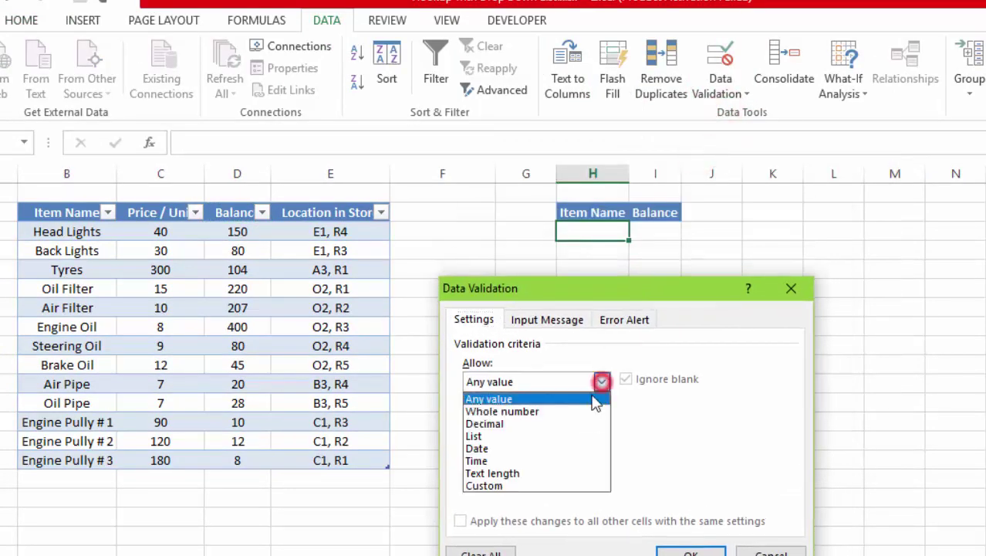
{"action": "left_click", "coordinate": [547, 436]}
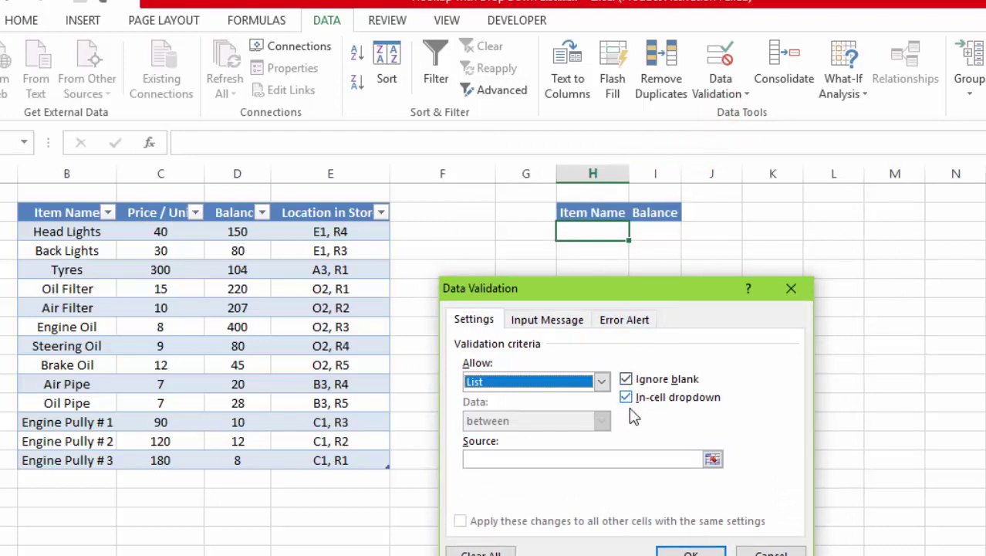
{"action": "left_click", "coordinate": [494, 459]}
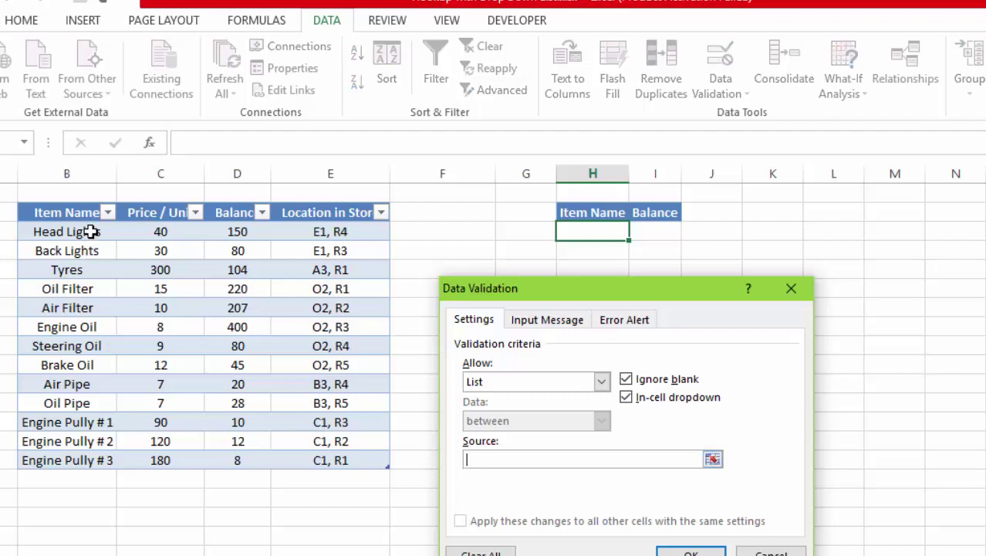
{"action": "left_click_drag", "start_coordinate": [91, 230], "coordinate": [81, 459]}
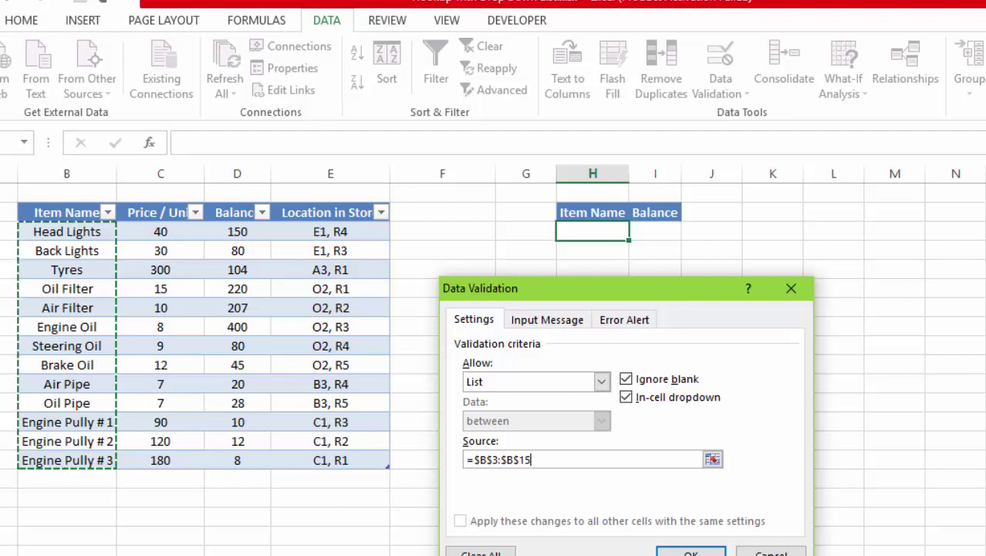
{"action": "left_click", "coordinate": [690, 553]}
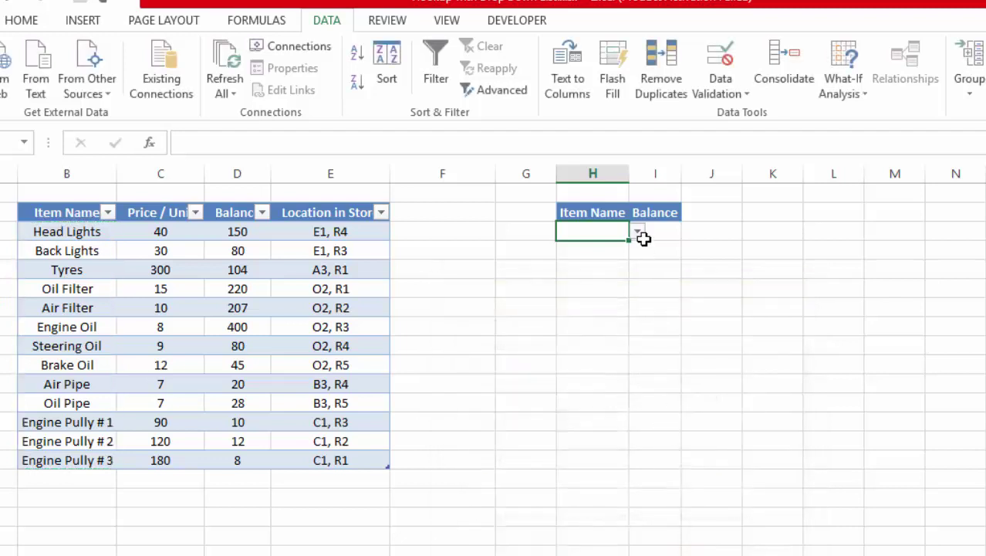
{"action": "left_click", "coordinate": [641, 233]}
Close H3's item list and fill H3 with light green
{"action": "left_click_drag", "start_coordinate": [638, 275], "coordinate": [639, 340]}
{"action": "left_click", "coordinate": [607, 351]}
{"action": "left_click", "coordinate": [614, 230]}
{"action": "left_click", "coordinate": [27, 17]}
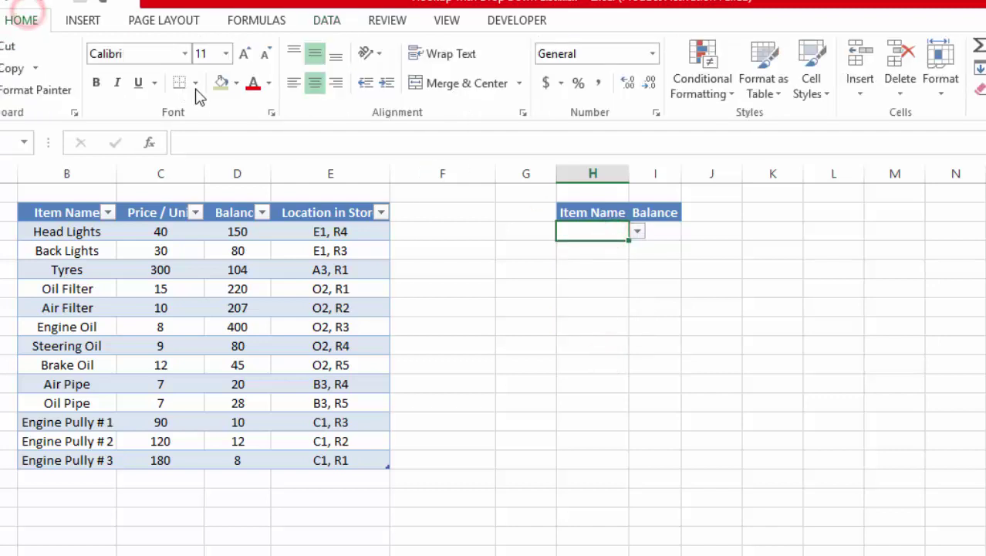
{"action": "left_click", "coordinate": [220, 82]}
{"action": "left_click", "coordinate": [648, 283]}
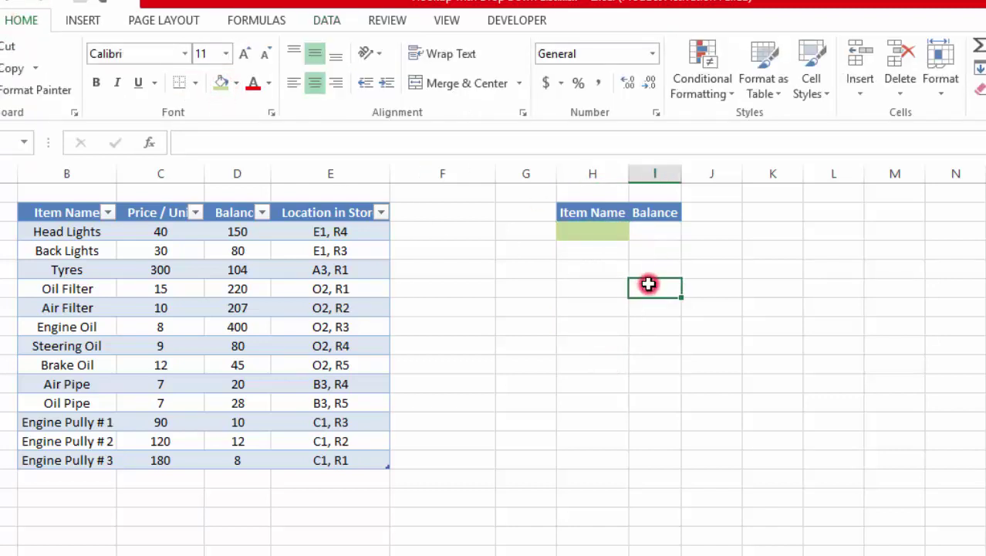
Choose Brake Oil from H3's dropdown list
{"action": "left_click", "coordinate": [614, 229]}
{"action": "left_click", "coordinate": [637, 229]}
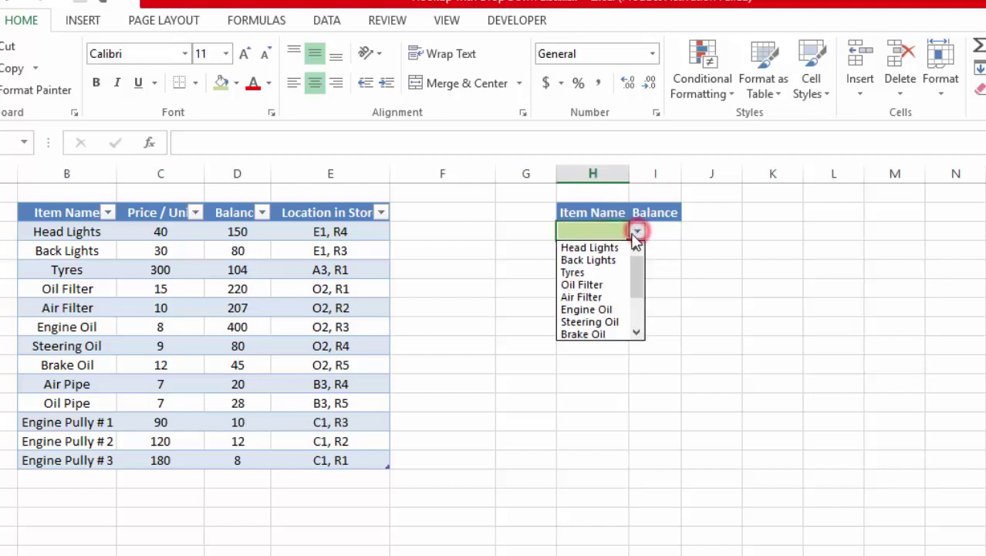
{"action": "left_click", "coordinate": [601, 334]}
{"action": "left_click", "coordinate": [640, 270]}
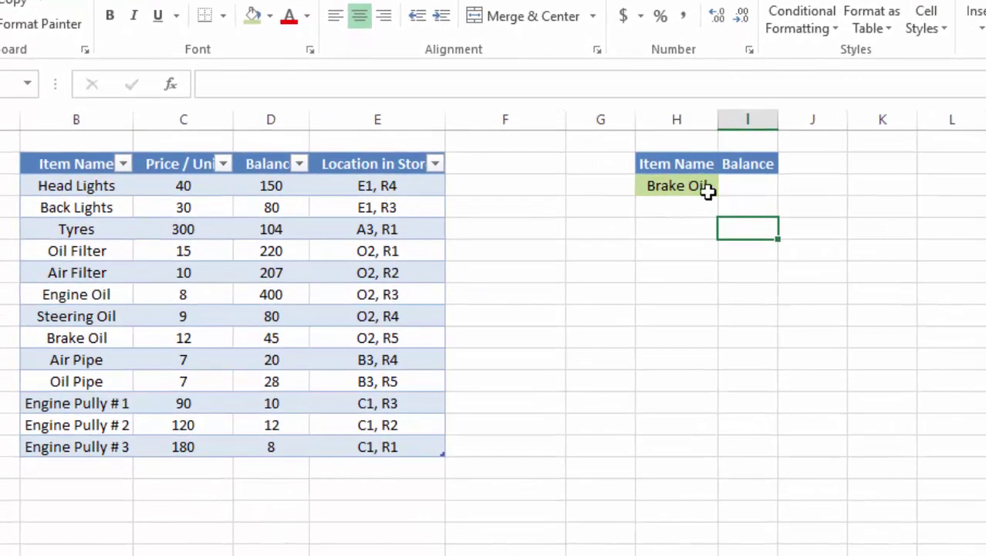
{"action": "left_click", "coordinate": [702, 189]}
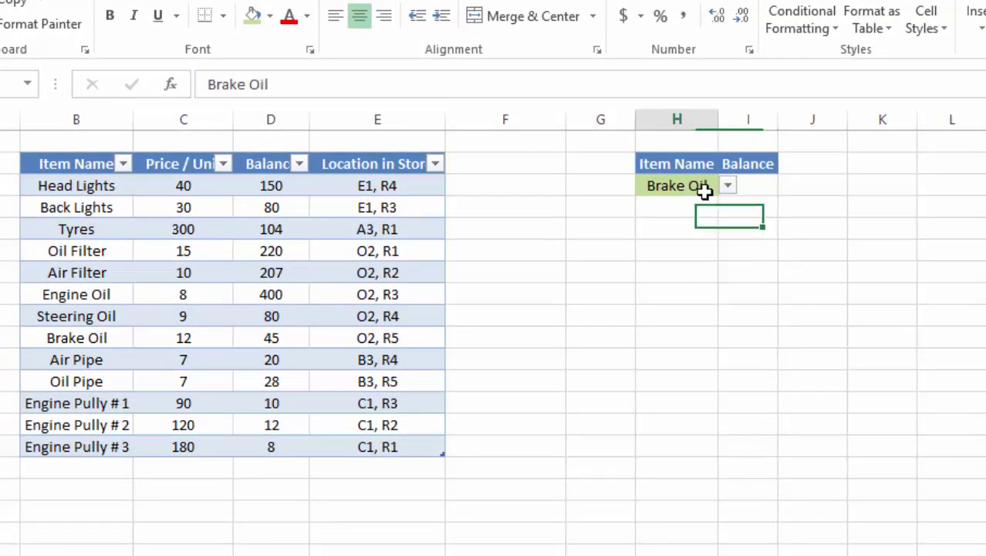
{"action": "left_click", "coordinate": [765, 186]}
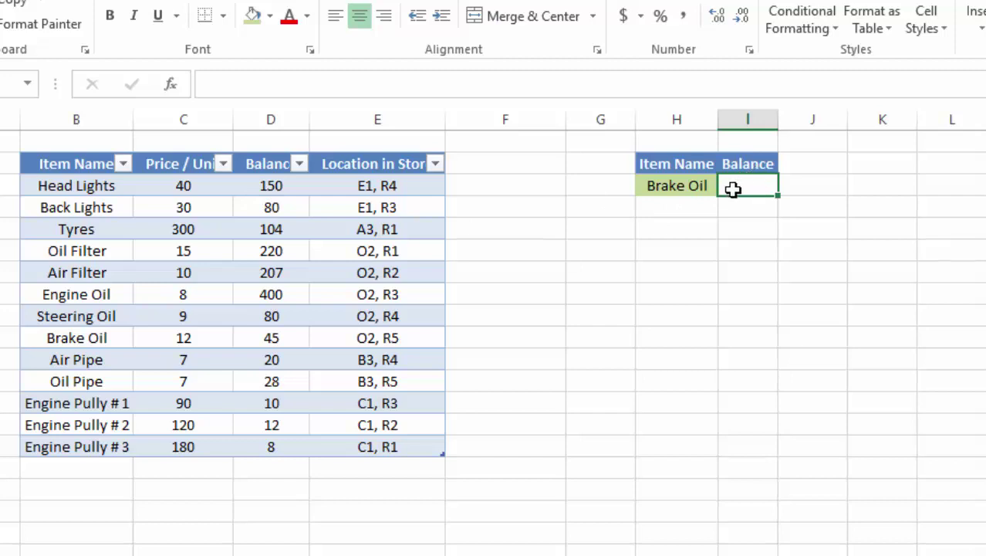
Enter =VLOOKUP(H3,Table7,3,FALSE) in I3, returning Brake Oil's balance of 45
{"action": "left_click", "coordinate": [695, 186]}
{"action": "left_click", "coordinate": [765, 189]}
{"action": "type", "text": "=vlo"}
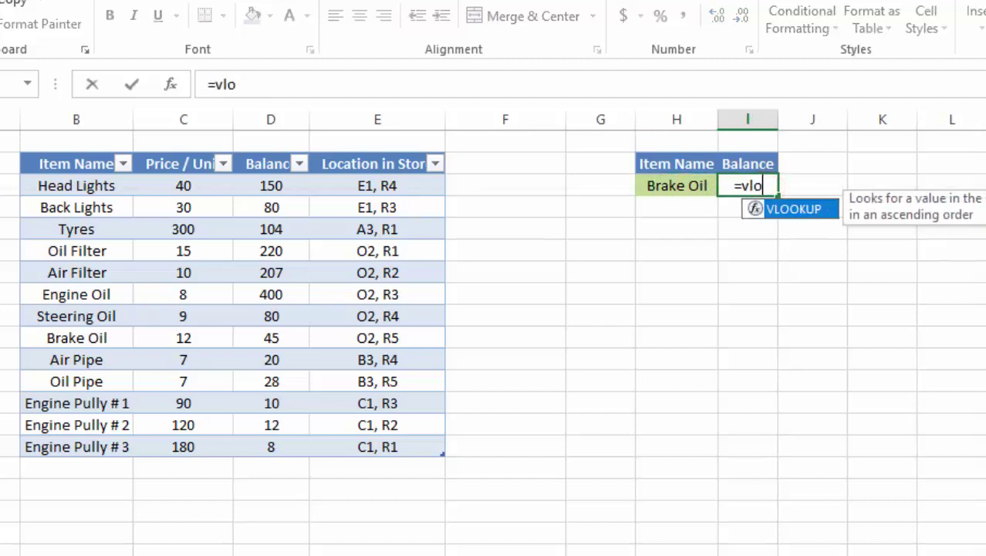
{"action": "key", "text": "Tab"}
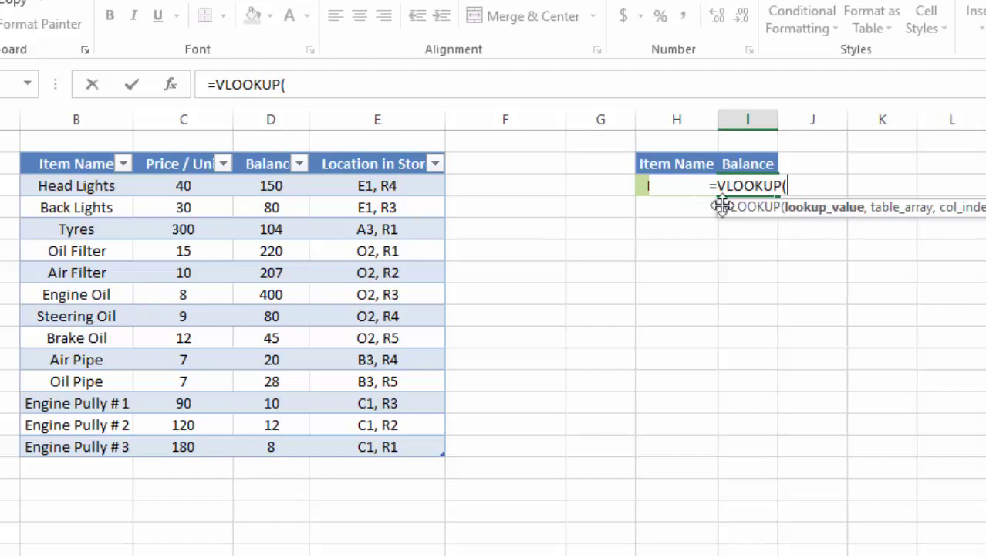
{"action": "left_click", "coordinate": [641, 185]}
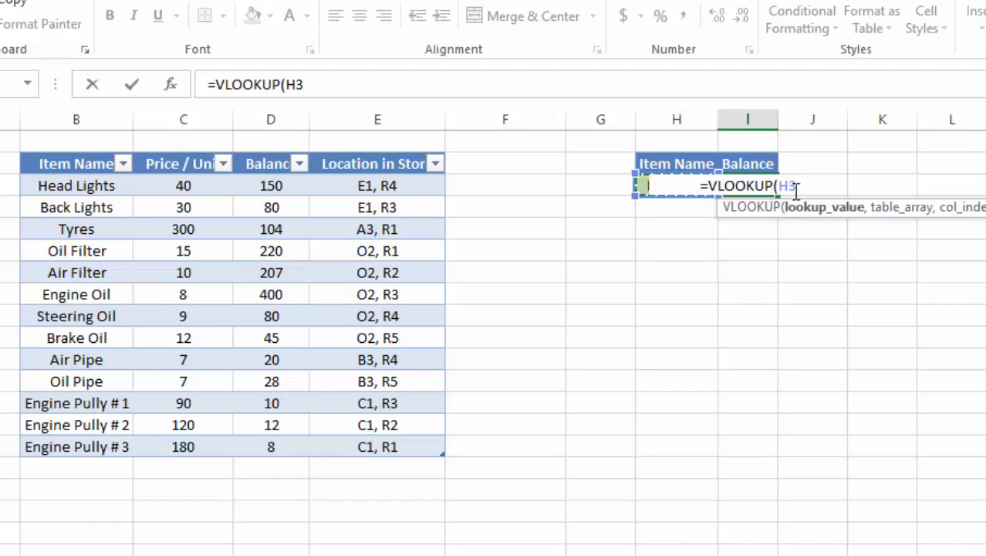
{"action": "type", "text": ","}
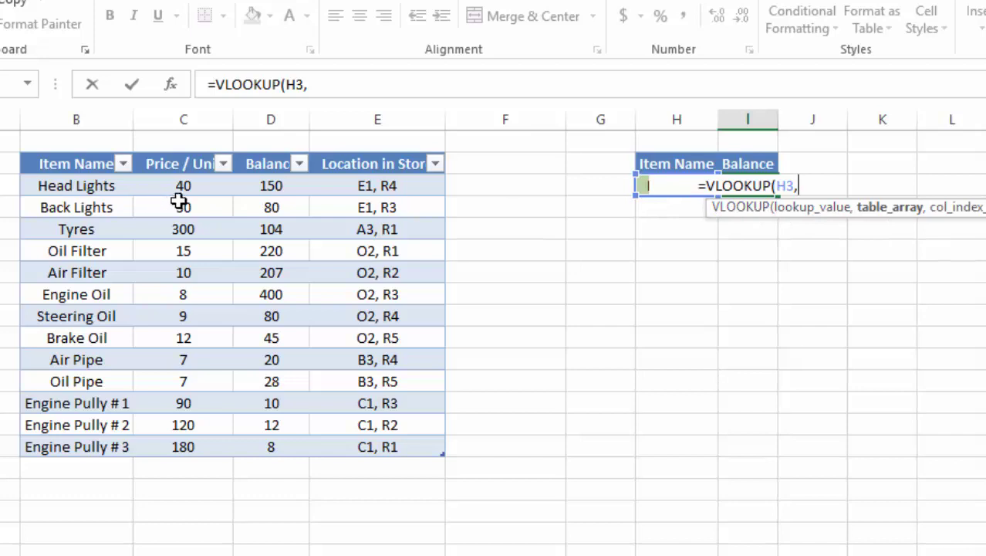
{"action": "type", "text": "table"}
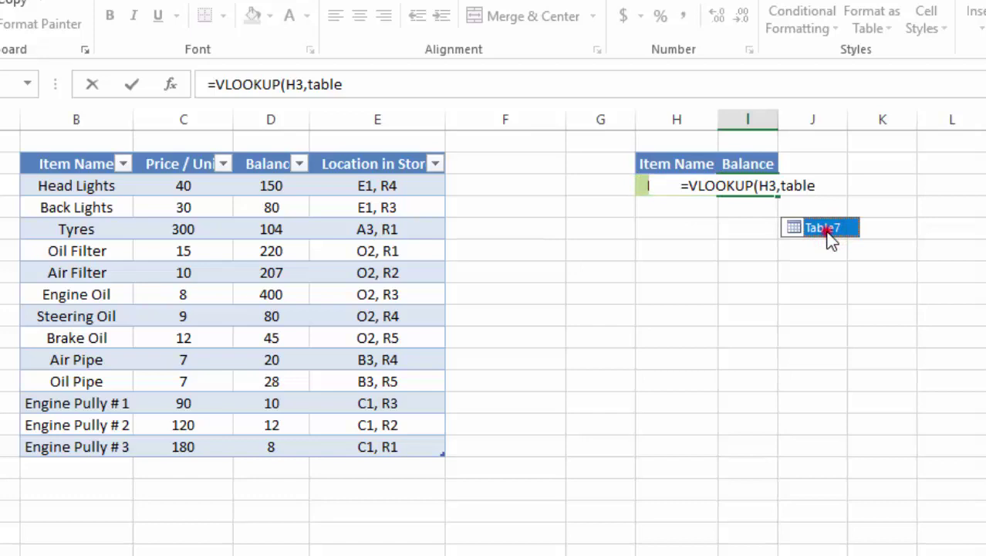
{"action": "double_click", "coordinate": [829, 237]}
{"action": "type", "text": ","}
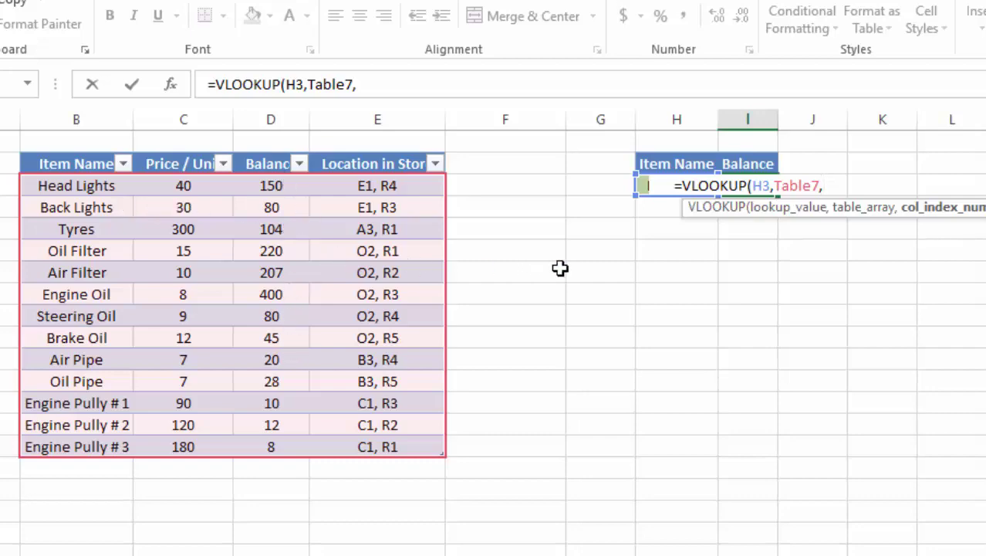
{"action": "type", "text": "3"}
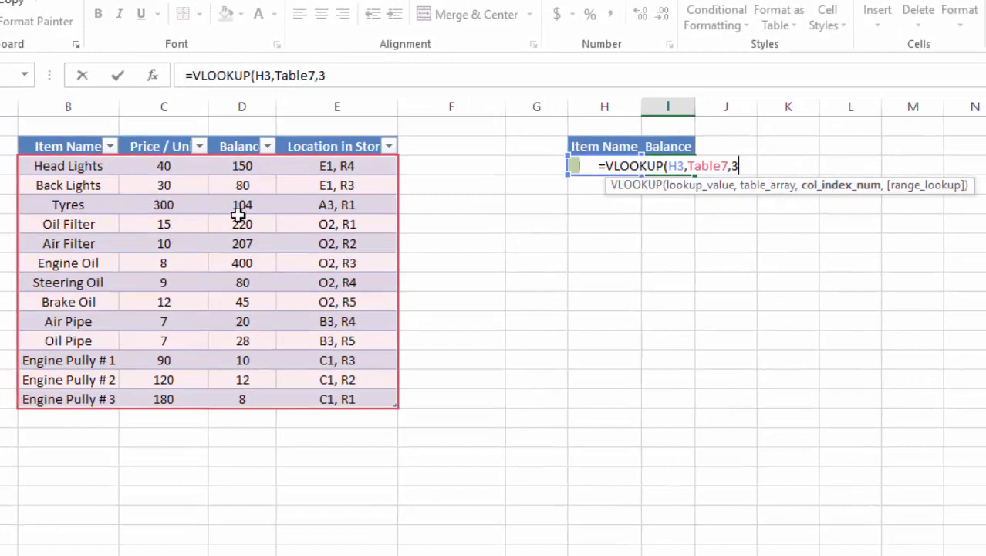
{"action": "type", "text": ","}
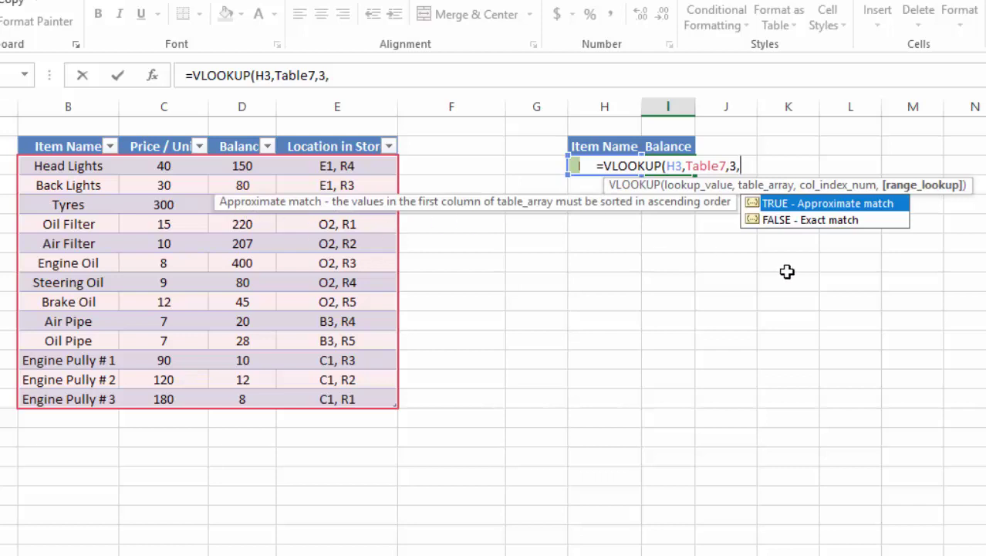
{"action": "double_click", "coordinate": [819, 221]}
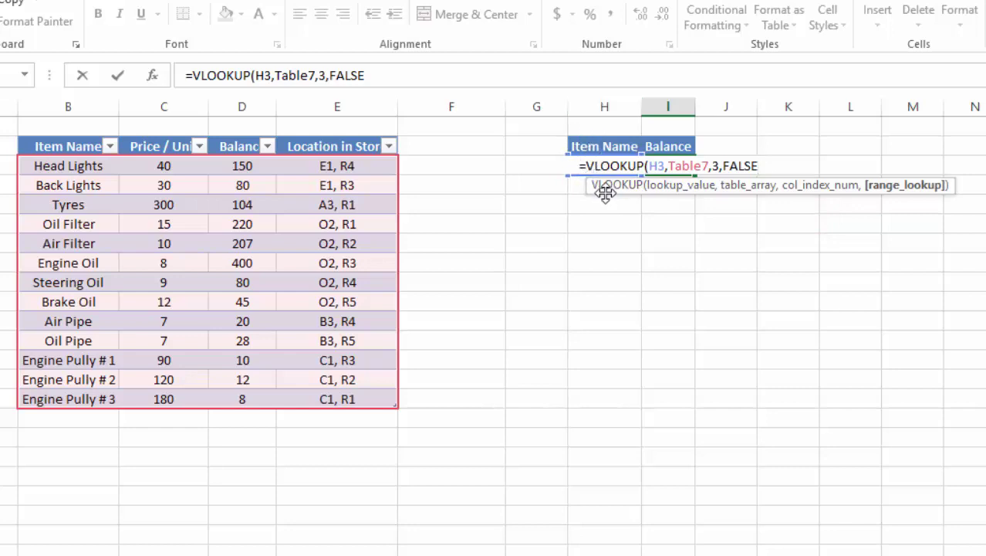
{"action": "type", "text": ")"}
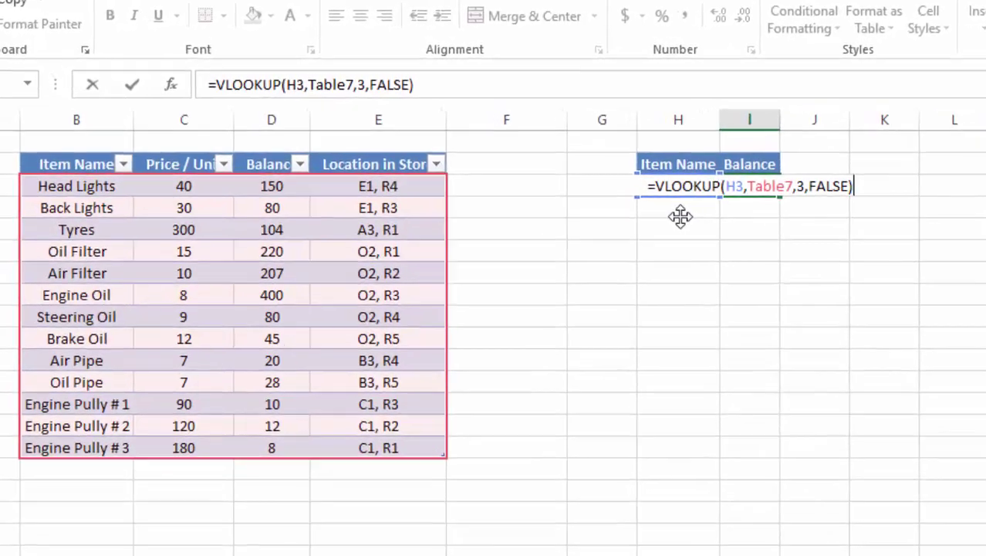
{"action": "key", "text": "Return"}
{"action": "left_click", "coordinate": [847, 207]}
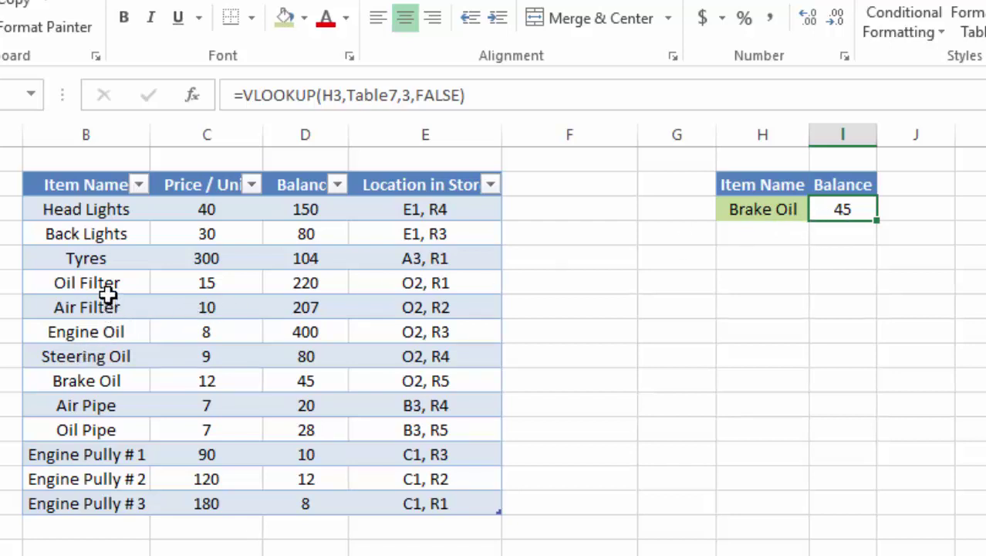
Pick Engine Pully # 3 in H3 and AutoFit column H to show it fully
{"action": "left_click", "coordinate": [315, 386]}
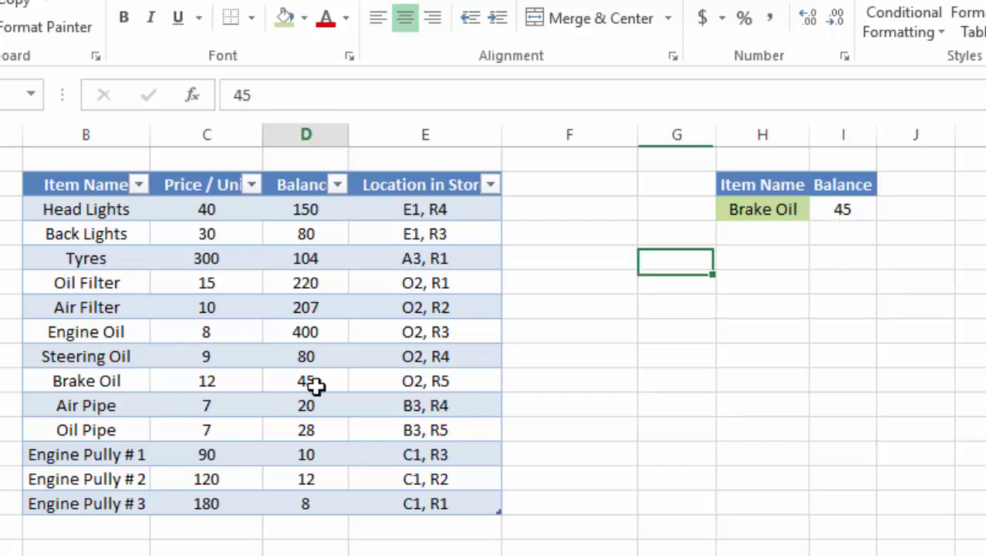
{"action": "left_click", "coordinate": [768, 209]}
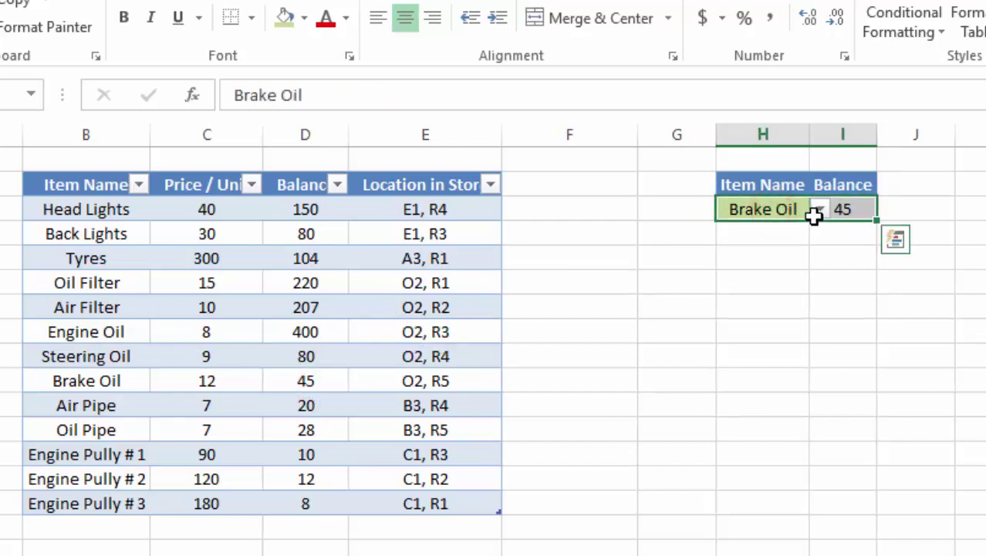
{"action": "left_click", "coordinate": [817, 213]}
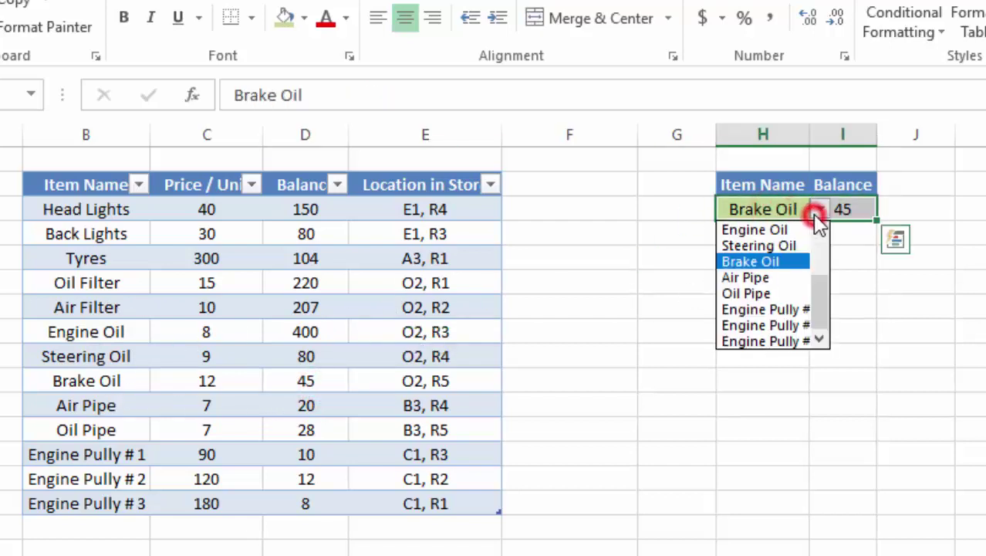
{"action": "left_click", "coordinate": [789, 340]}
{"action": "left_click", "coordinate": [853, 231]}
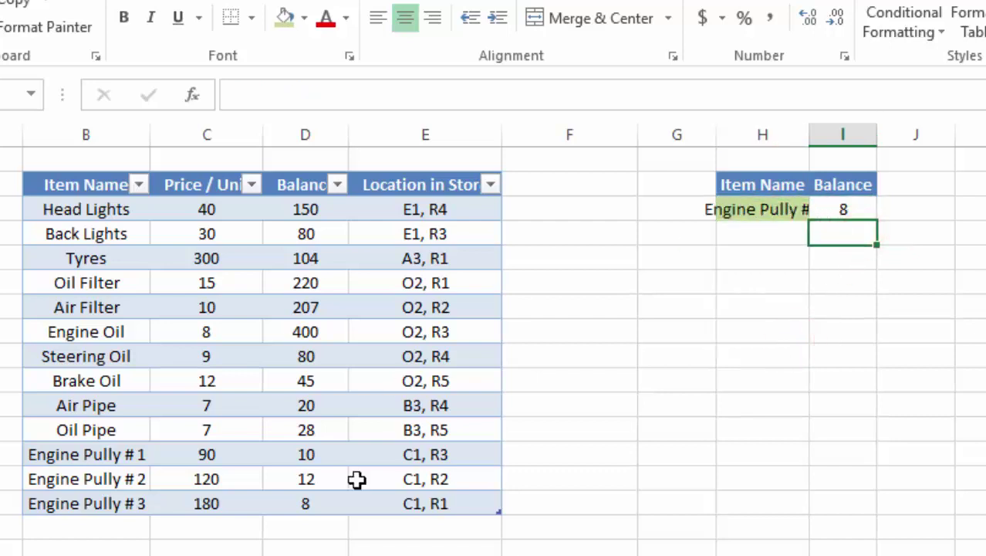
{"action": "double_click", "coordinate": [810, 135]}
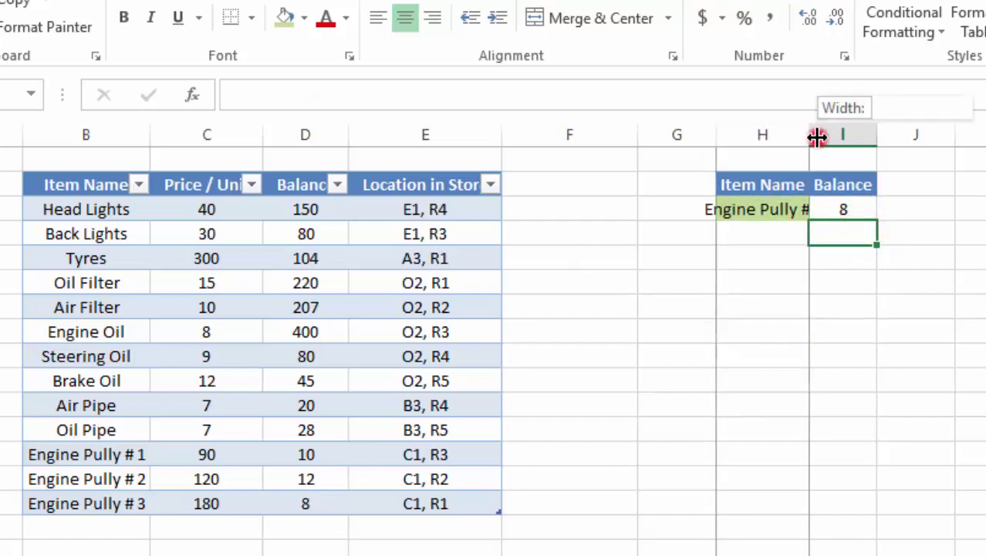
{"action": "left_click", "coordinate": [819, 251]}
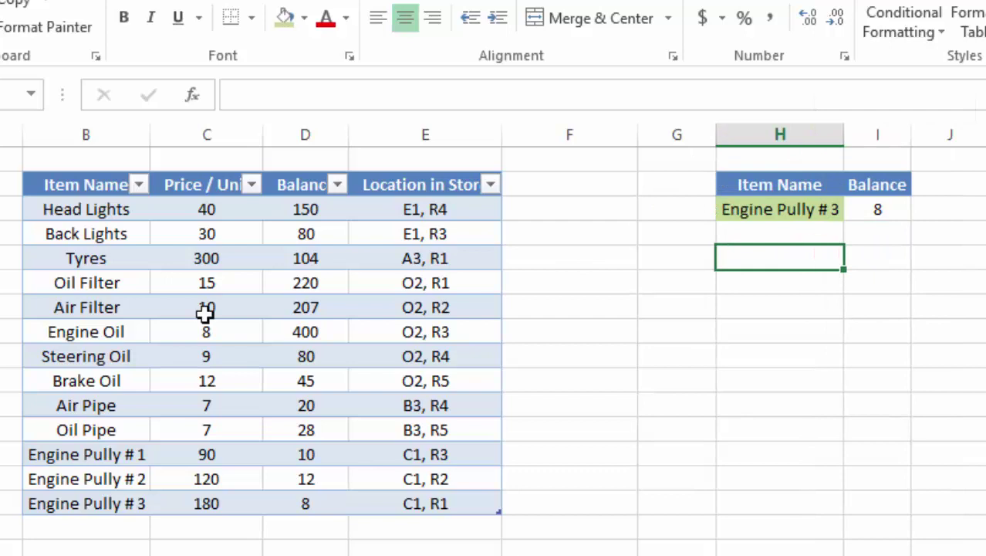
{"action": "left_click", "coordinate": [182, 308]}
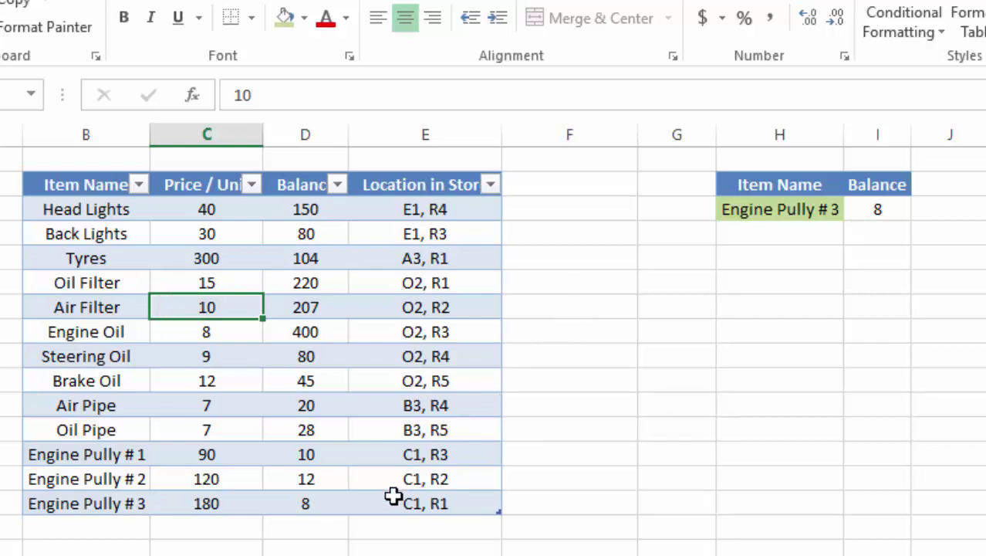
Add a table row: Simple Filter, price 10, balance 150, location C1, R1
{"action": "left_click", "coordinate": [115, 533]}
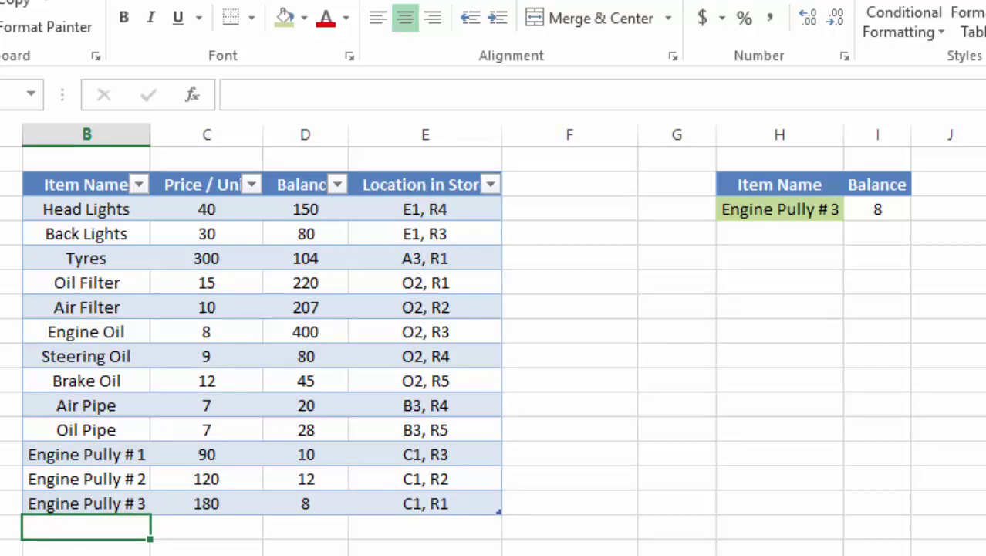
{"action": "type", "text": "Simpl"}
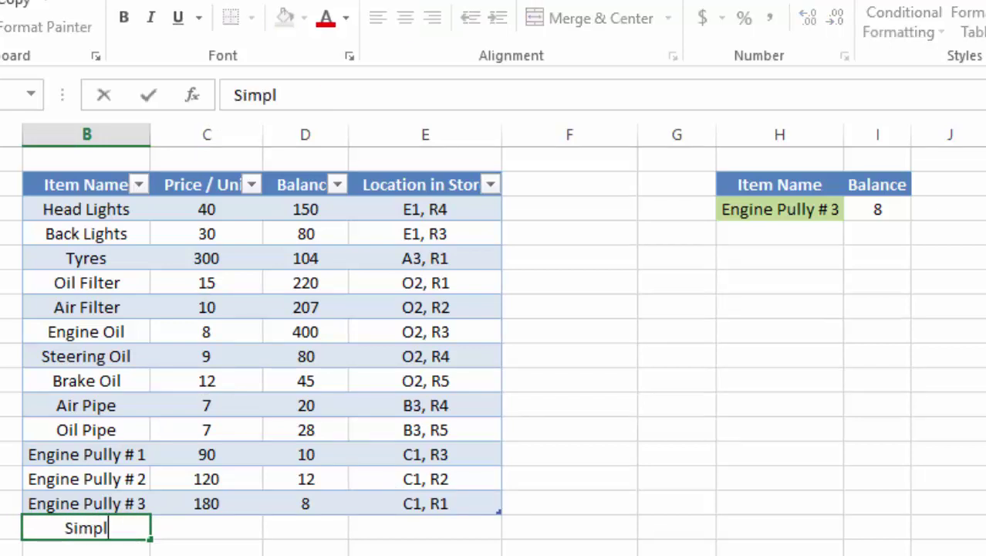
{"action": "type", "text": "e Filter"}
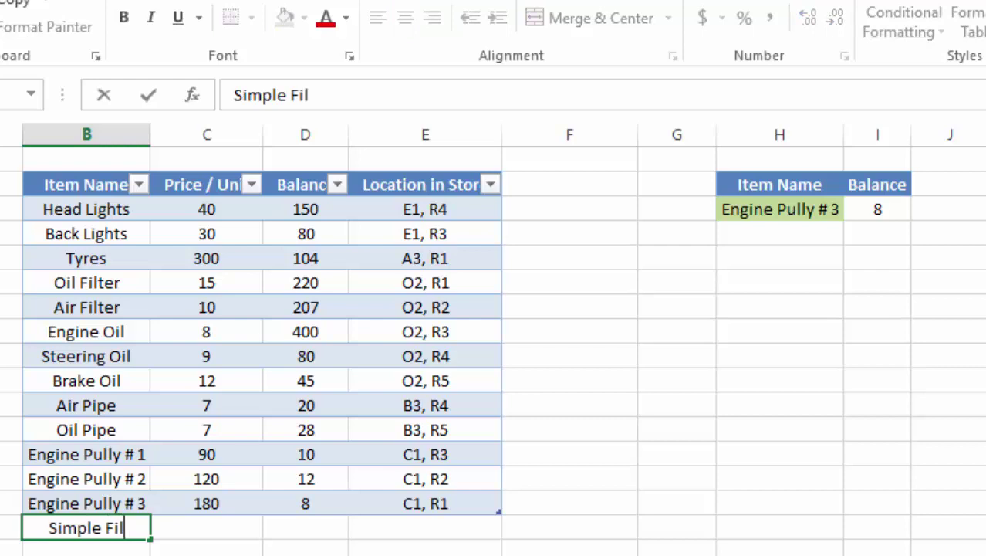
{"action": "key", "text": "Tab"}
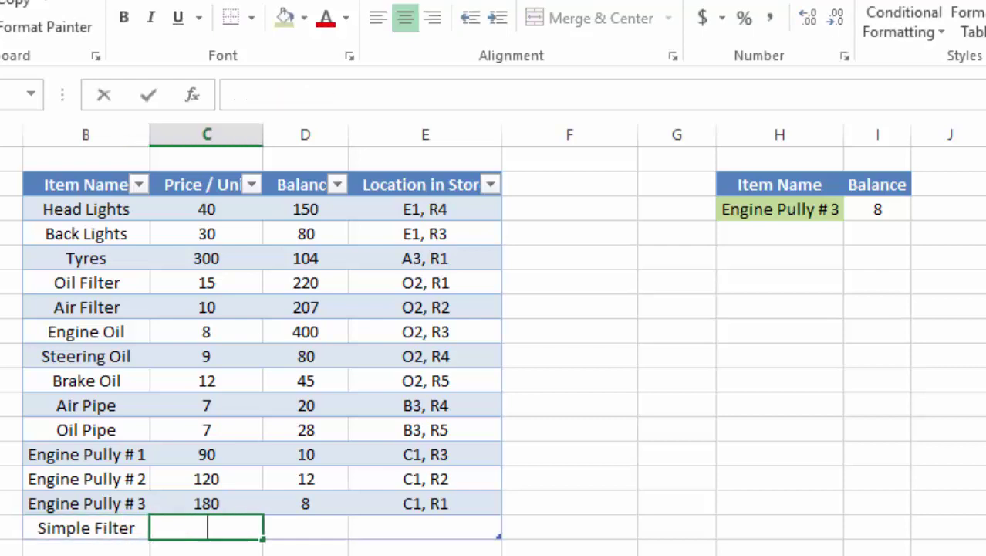
{"action": "type", "text": "10"}
{"action": "key", "text": "Tab"}
{"action": "type", "text": "150"}
{"action": "key", "text": "Tab"}
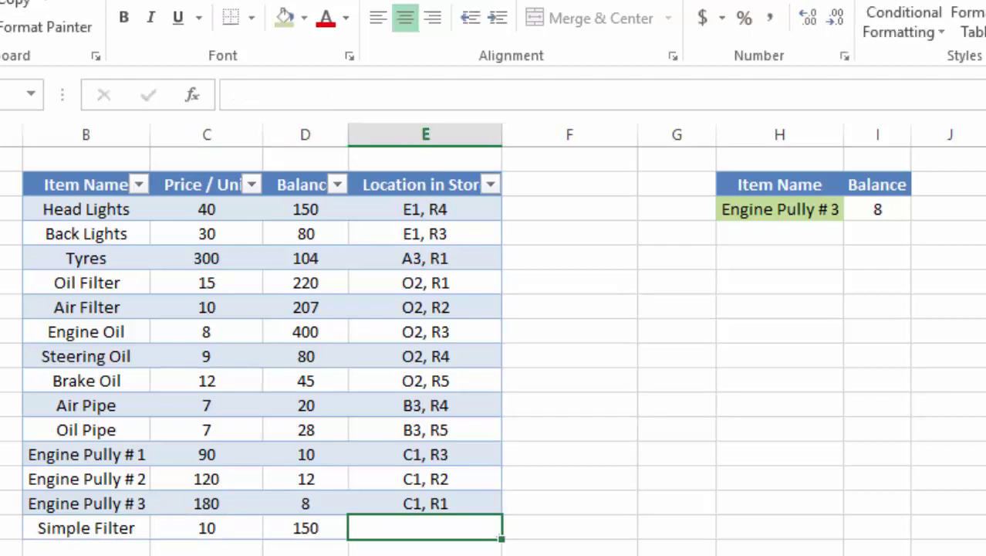
{"action": "key", "text": "ctrl+d"}
{"action": "left_click", "coordinate": [689, 422]}
{"action": "left_click", "coordinate": [125, 533]}
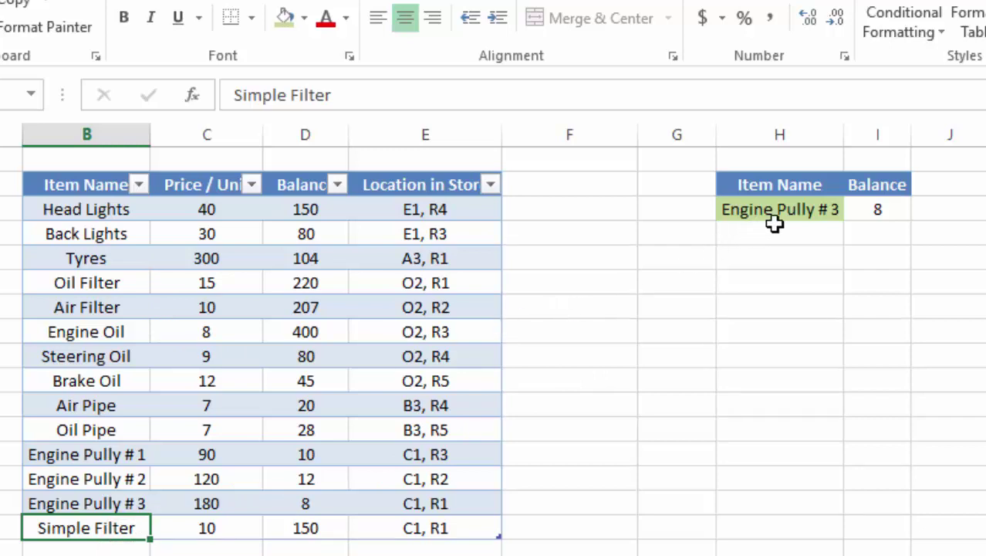
Choose Simple Filter in H3 so the Balance lookup shows 150
{"action": "left_click", "coordinate": [814, 216]}
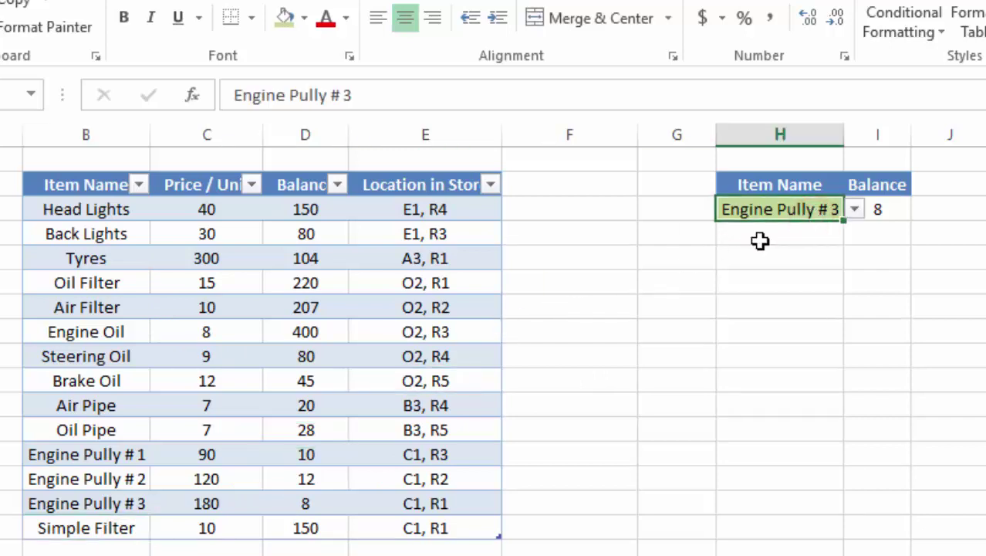
{"action": "left_click", "coordinate": [855, 209]}
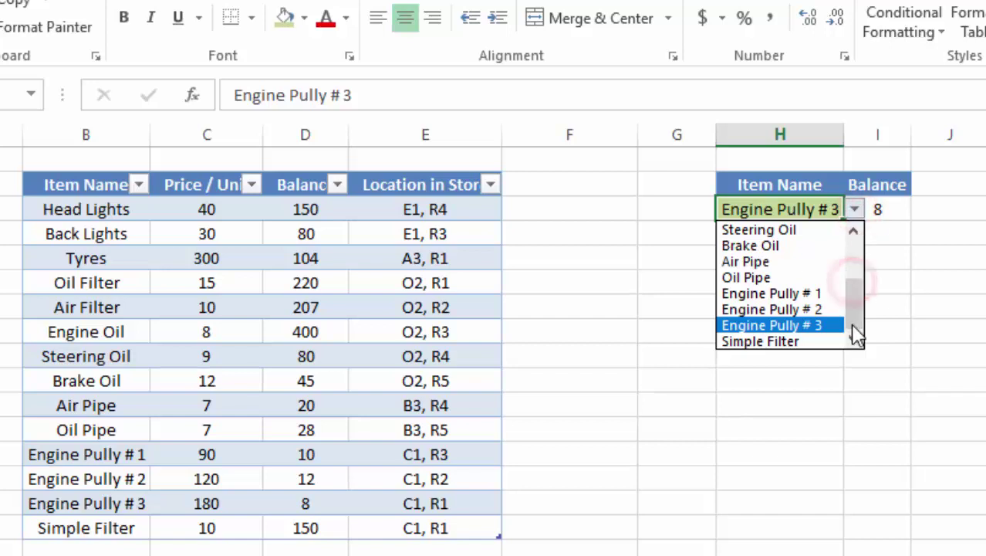
{"action": "left_click", "coordinate": [771, 342]}
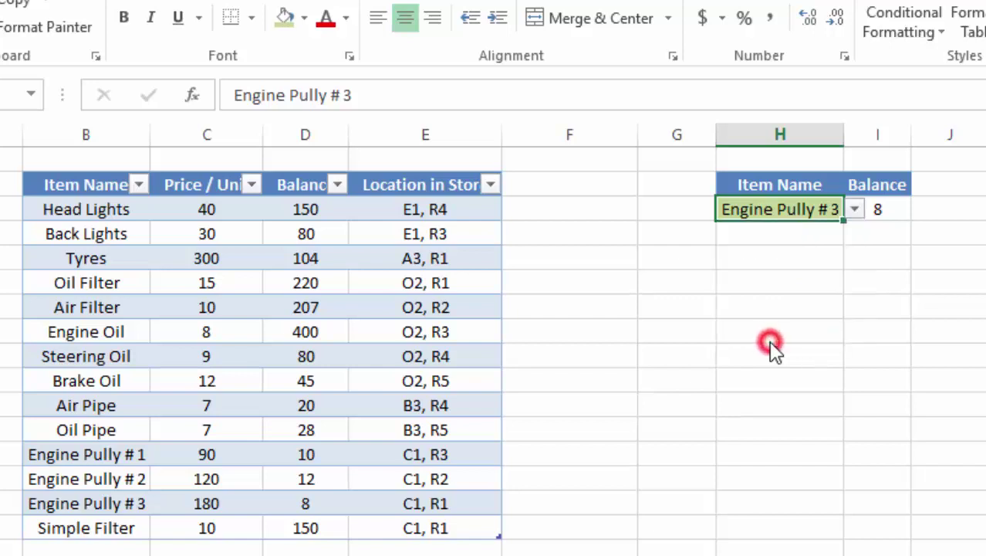
{"action": "left_click", "coordinate": [891, 215]}
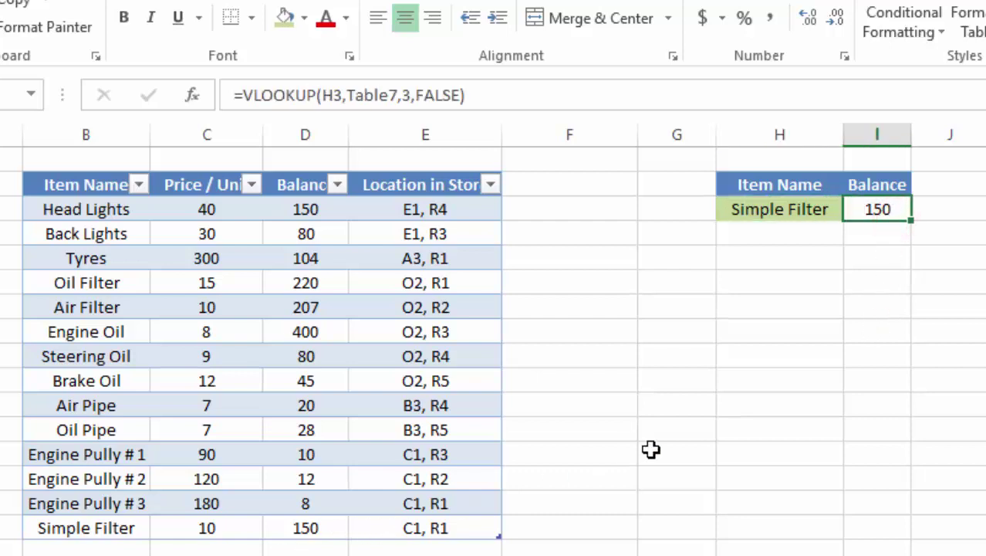
Copy headers C2:E2 into I2:K2, move the Balance lookup to J3, AutoFit columns I:K
{"action": "left_click_drag", "start_coordinate": [209, 193], "coordinate": [415, 185]}
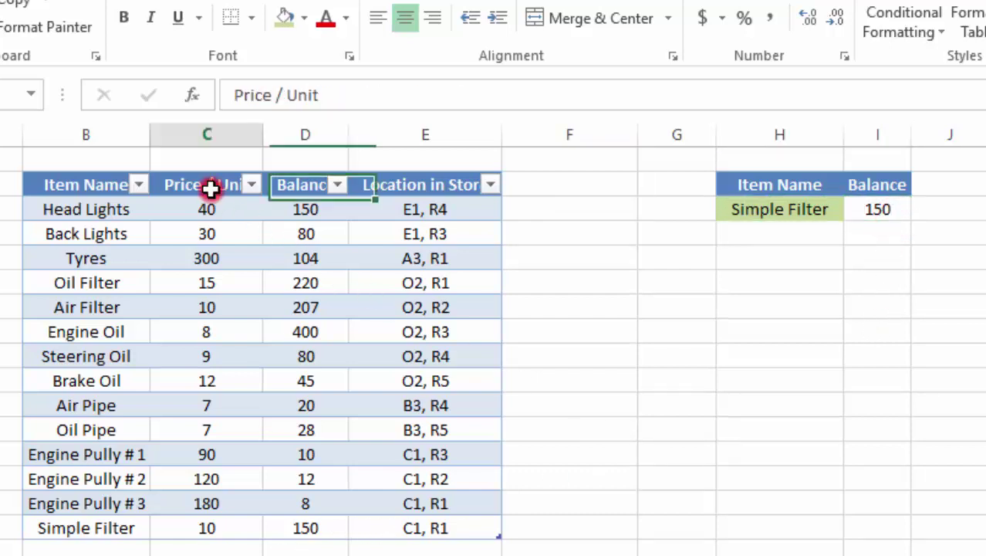
{"action": "key", "text": "ctrl+c"}
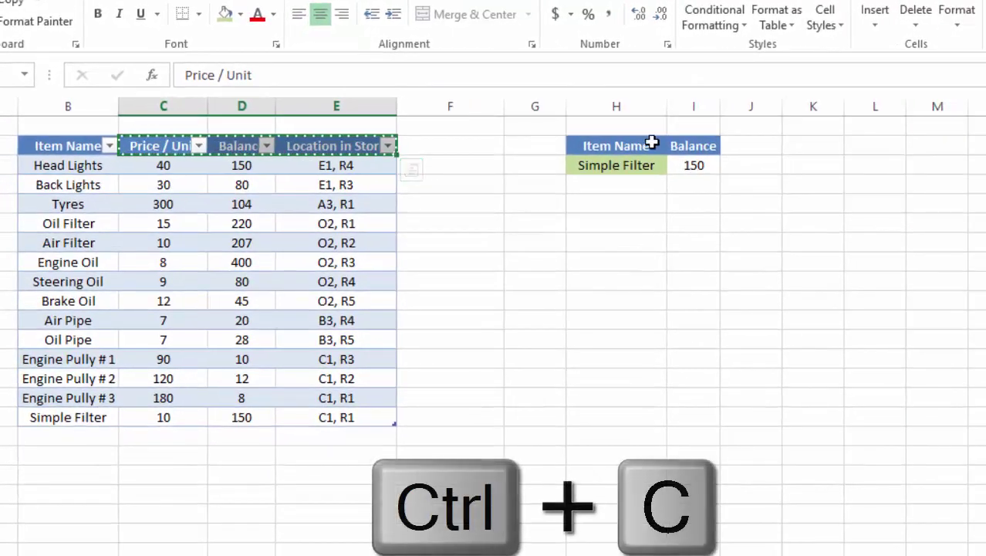
{"action": "left_click", "coordinate": [705, 145]}
{"action": "key", "text": "ctrl+v"}
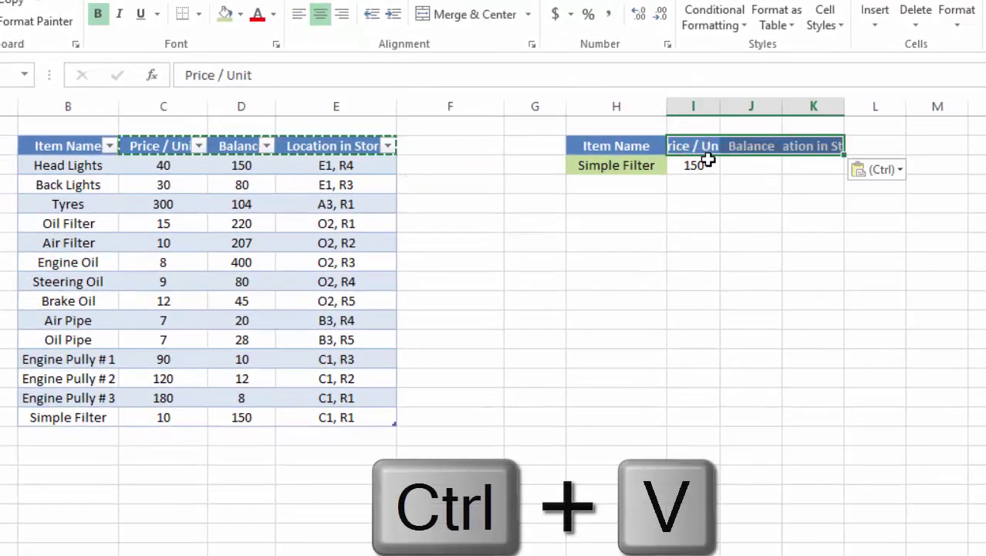
{"action": "left_click", "coordinate": [696, 164]}
{"action": "left_click_drag", "start_coordinate": [710, 178], "coordinate": [753, 177]}
{"action": "left_click", "coordinate": [702, 106]}
{"action": "left_click_drag", "start_coordinate": [703, 103], "coordinate": [793, 99]}
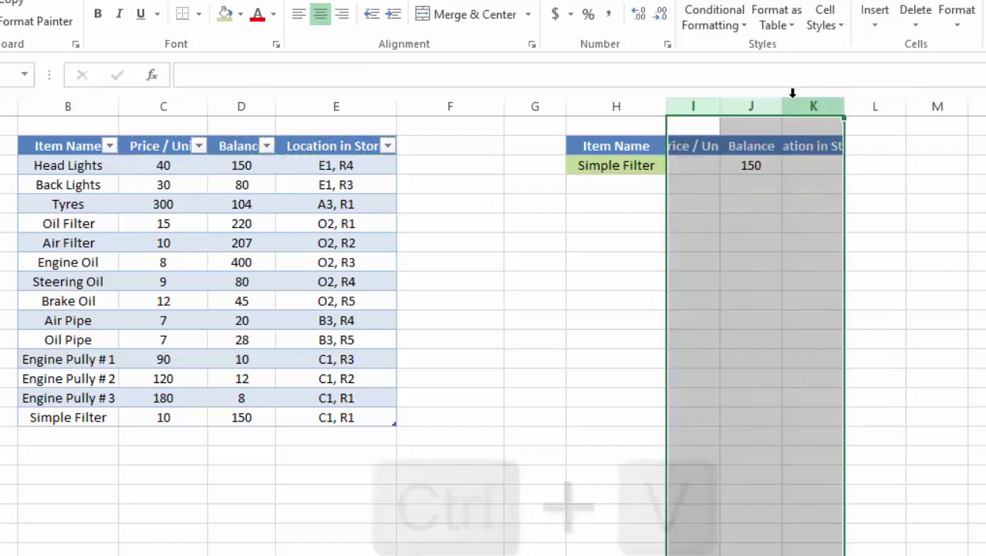
{"action": "double_click", "coordinate": [783, 102]}
Copy the Balance VLOOKUP into I3 with column index 2 for Price / Unit
{"action": "double_click", "coordinate": [778, 165]}
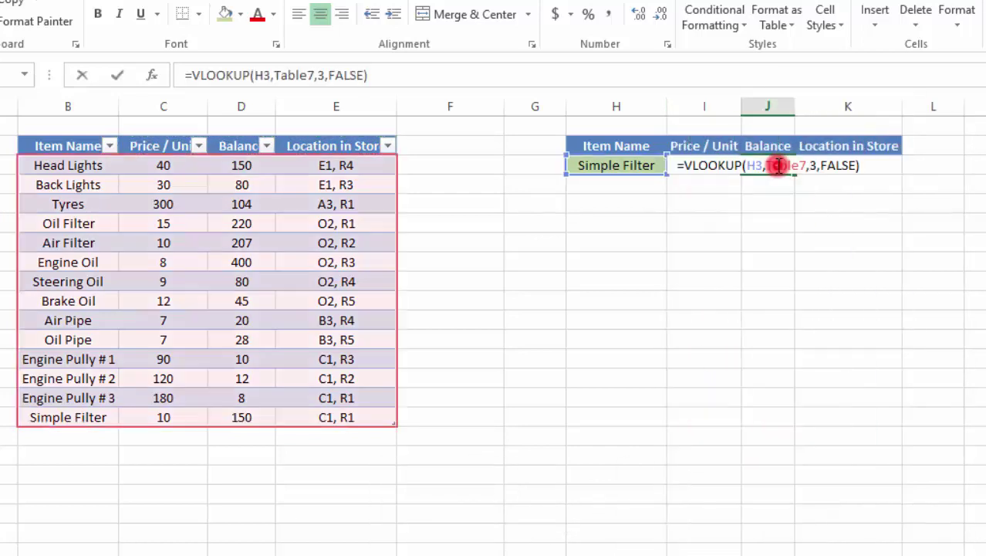
{"action": "left_click_drag", "start_coordinate": [370, 74], "coordinate": [185, 75]}
{"action": "key", "text": "ctrl+c"}
{"action": "key", "text": "Escape"}
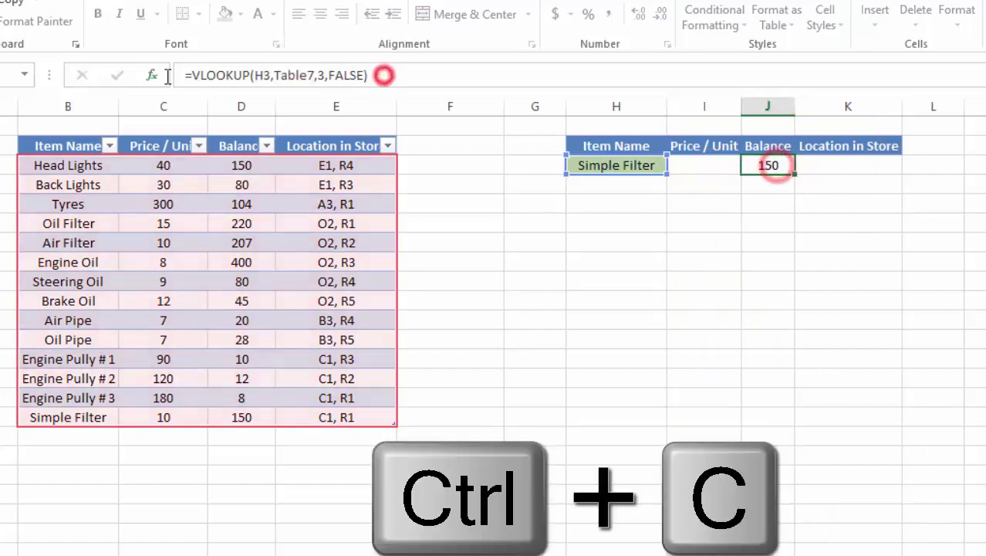
{"action": "double_click", "coordinate": [703, 166]}
{"action": "key", "text": "ctrl+v"}
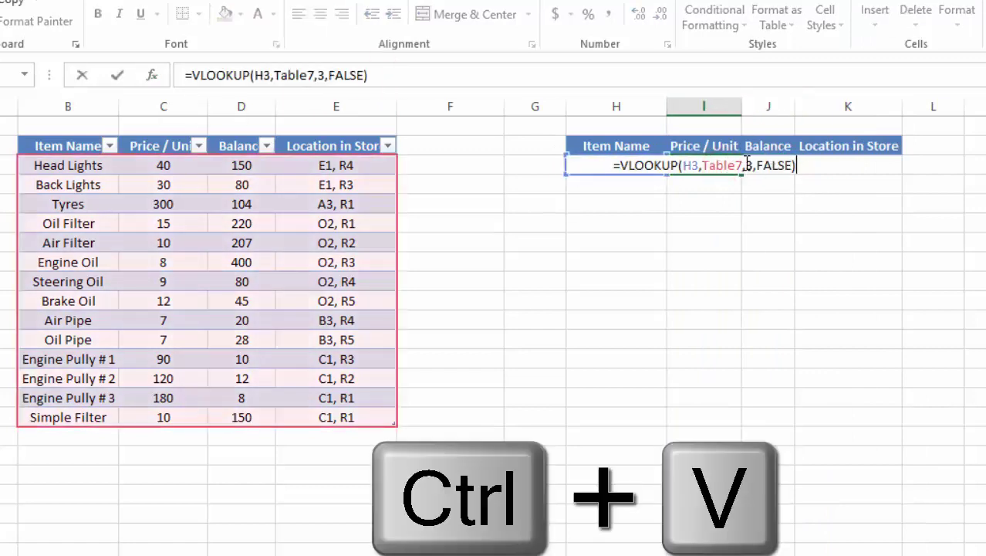
{"action": "double_click", "coordinate": [747, 165]}
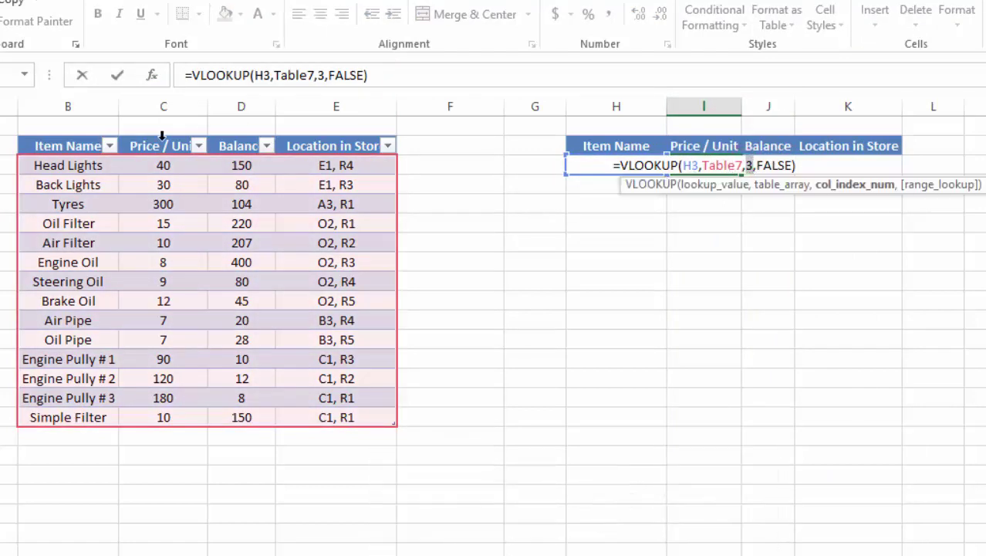
{"action": "type", "text": "2"}
{"action": "key", "text": "Return"}
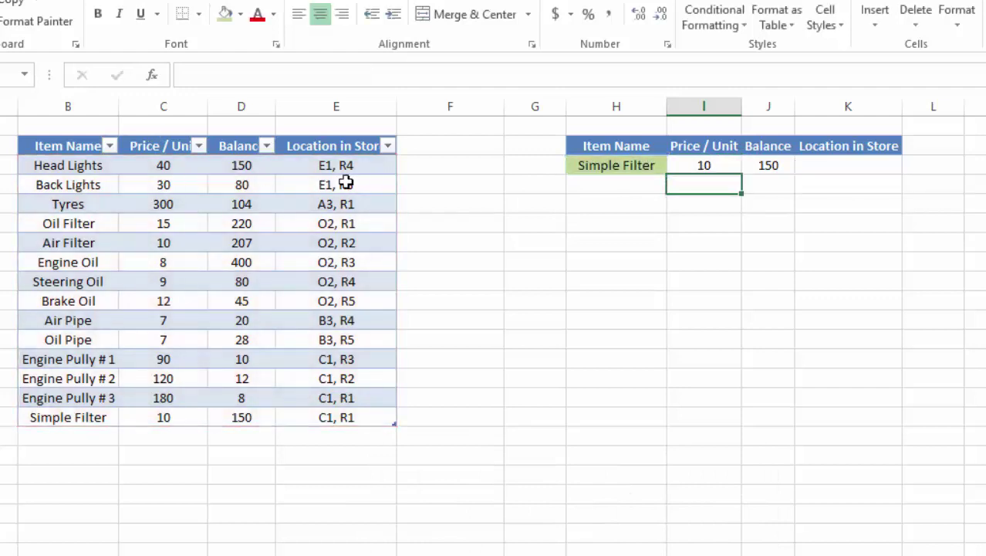
Paste the VLOOKUP into K3 with column index 4 for Location in Store
{"action": "double_click", "coordinate": [824, 167]}
{"action": "key", "text": "ctrl+v"}
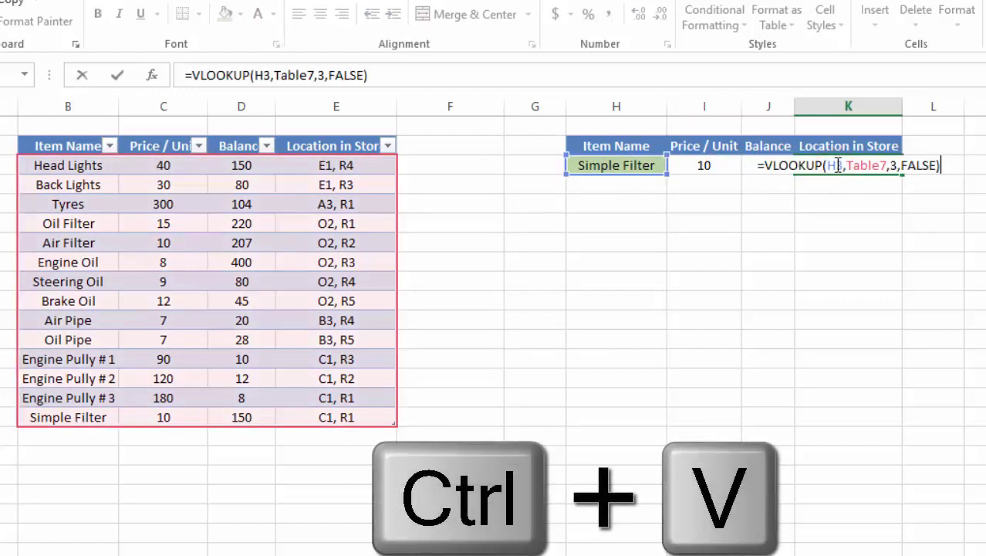
{"action": "double_click", "coordinate": [893, 165]}
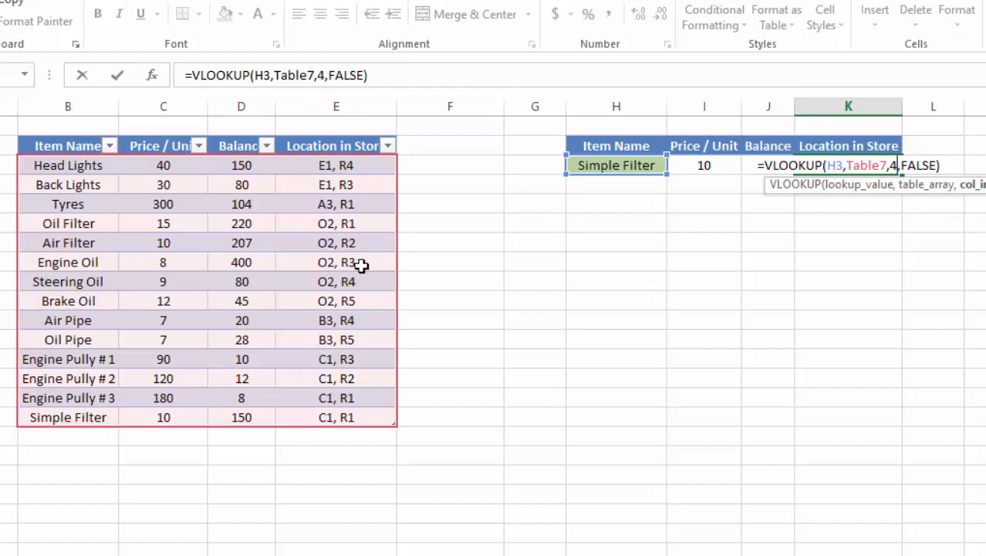
{"action": "key", "text": "Return"}
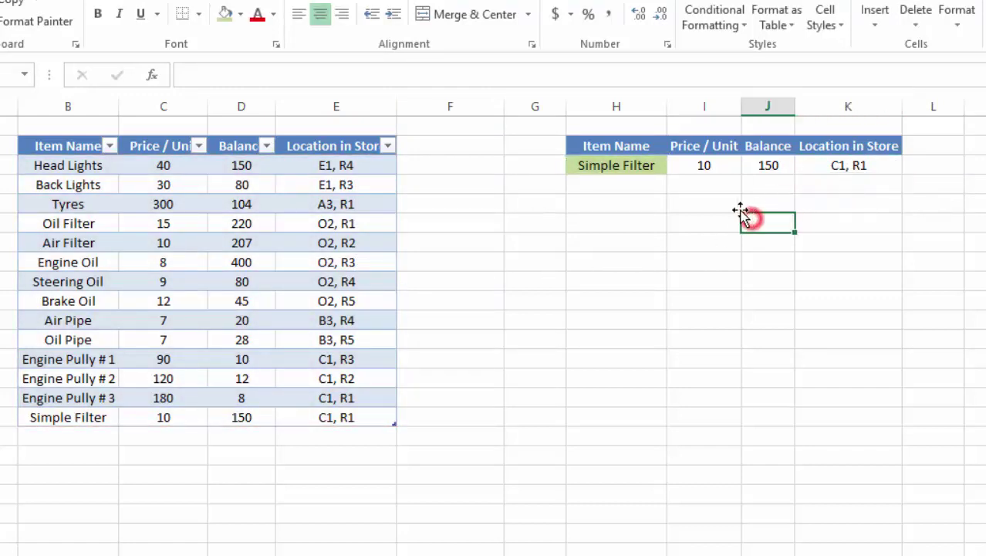
Choose Oil Pipe in H3, returning 7, 28 and B3, R5
{"action": "left_click", "coordinate": [658, 164]}
{"action": "left_click", "coordinate": [673, 168]}
{"action": "left_click", "coordinate": [628, 222]}
{"action": "left_click", "coordinate": [797, 218]}
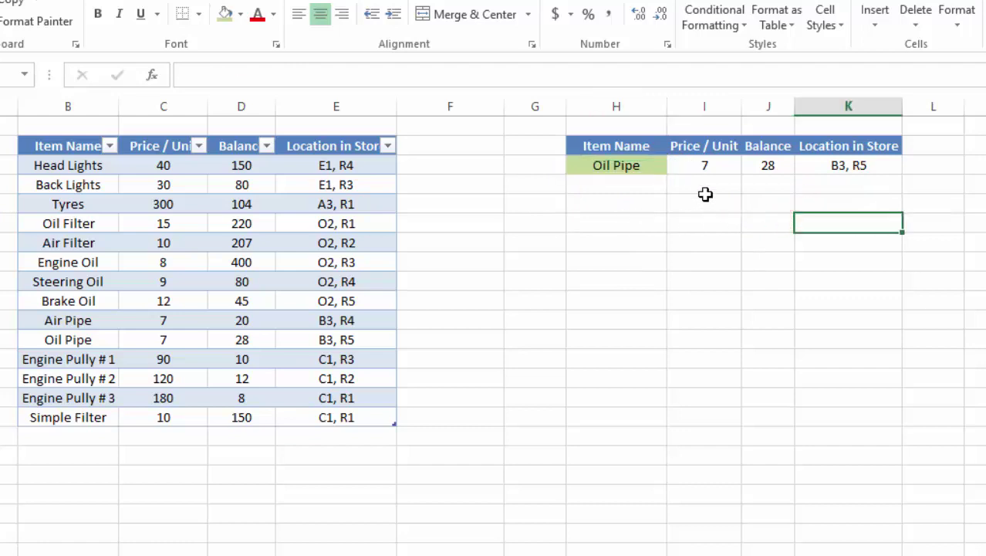